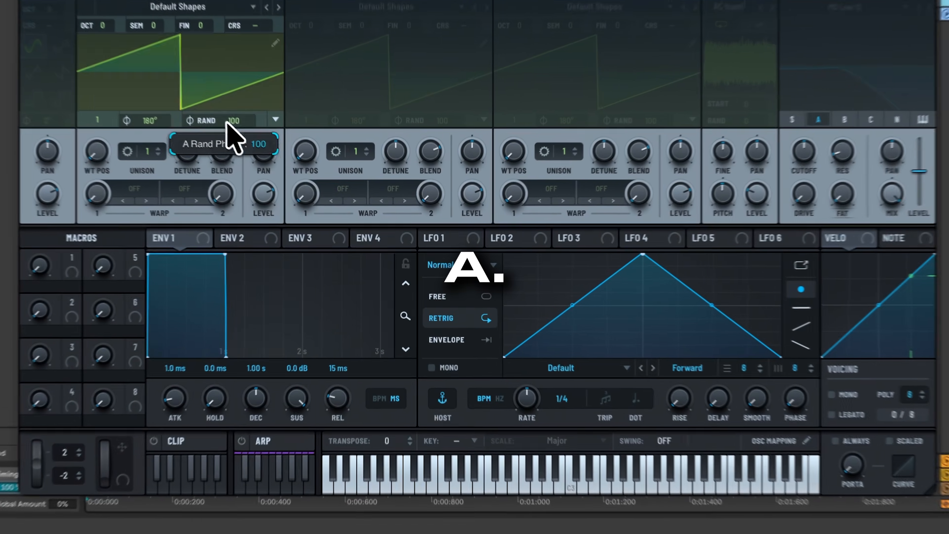
- Set OSC A's phase randomisation (RAND) to 0
left_click_drag(266, 157, 275, 321)
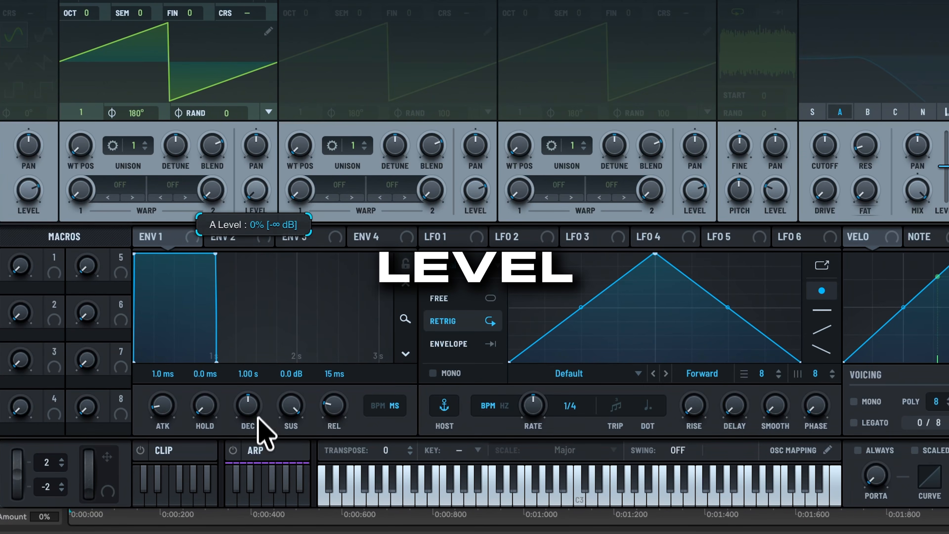
left_click(463, 349)
left_click(474, 239)
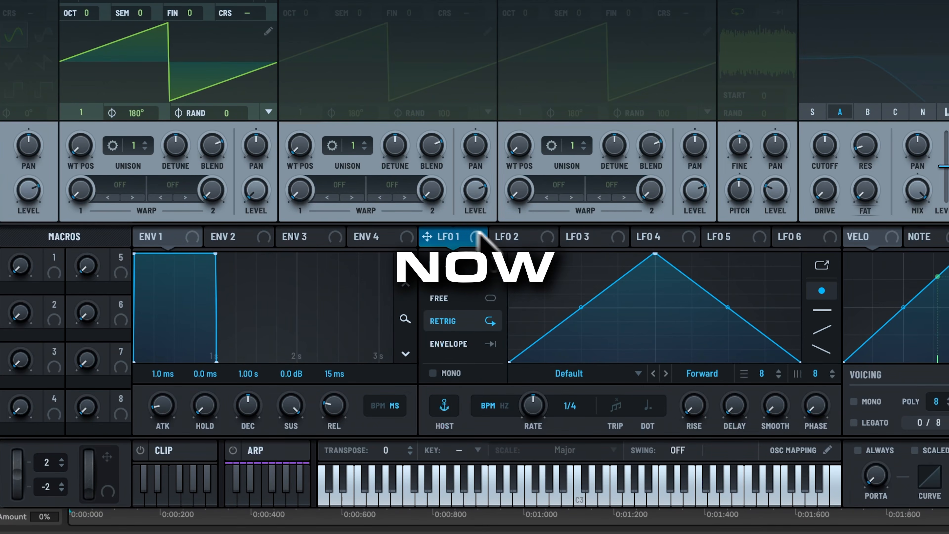
- Redraw LFO 1 as a rising ramp and assign it to OSC A's level
left_click_drag(655, 254, 453, 239)
left_click_drag(570, 270, 566, 377)
double_click(604, 266)
left_click_drag(801, 362, 832, 238)
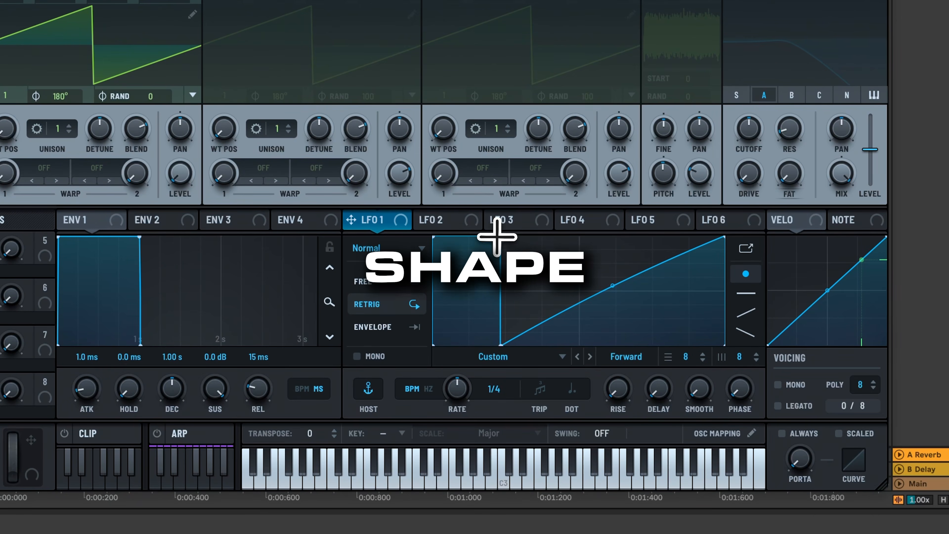
left_click_drag(382, 219, 180, 174)
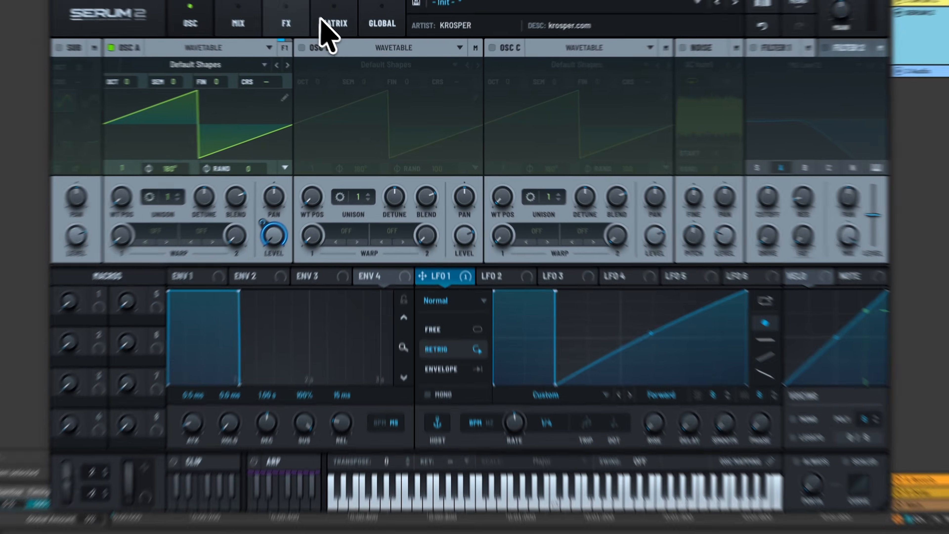
left_click(349, 37)
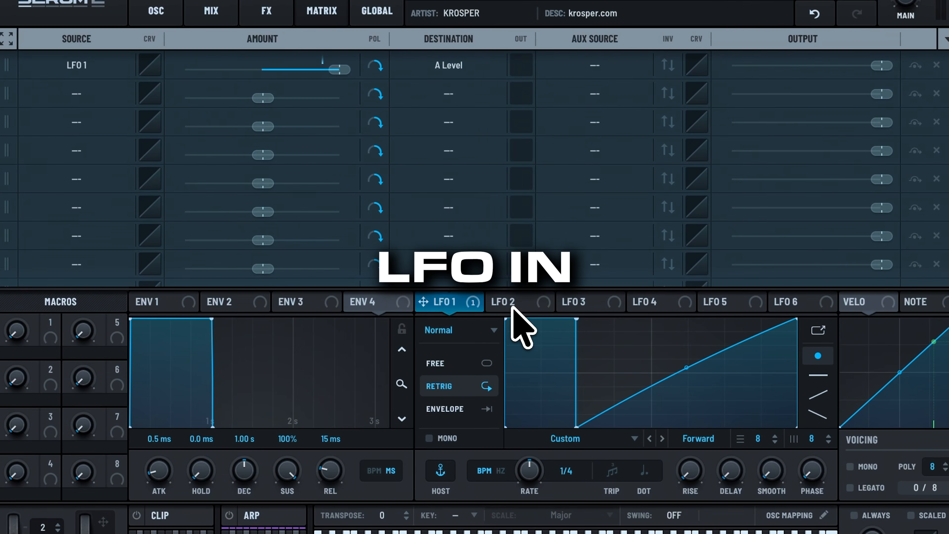
- Make LFO 2 a one-shot envelope with a fast exponential decay curve
left_click(515, 303)
left_click(449, 408)
left_click_drag(652, 319, 507, 318)
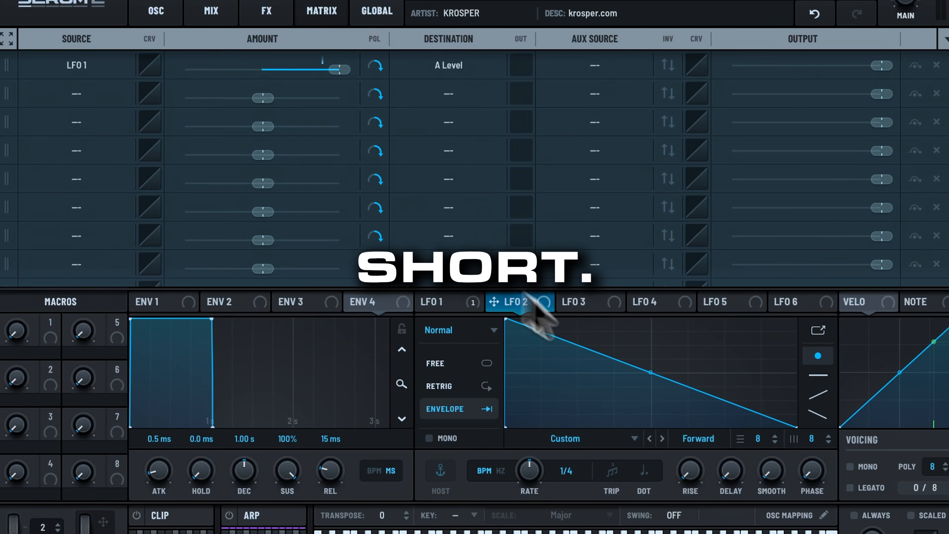
left_click_drag(651, 371, 649, 422)
- Route LFO 2 to Global > Main Tuning in the matrix at 67% amount
left_click_drag(565, 256, 112, 38)
left_click(469, 37)
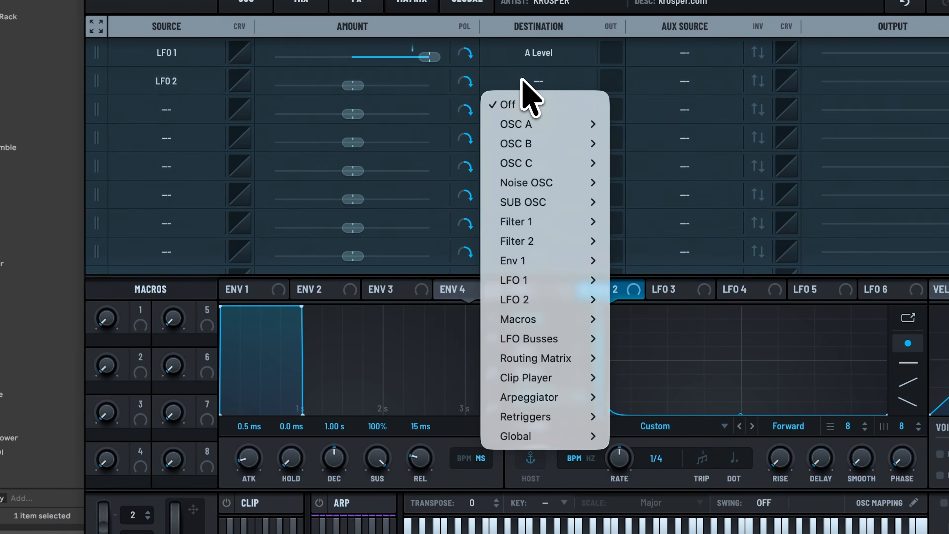
mouse_move(561, 436)
left_click(633, 441)
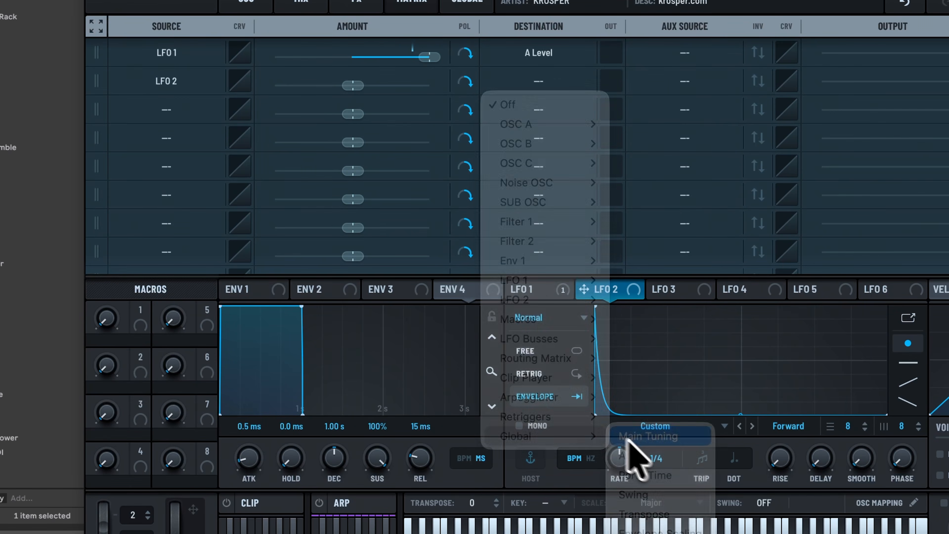
left_click_drag(352, 86, 387, 89)
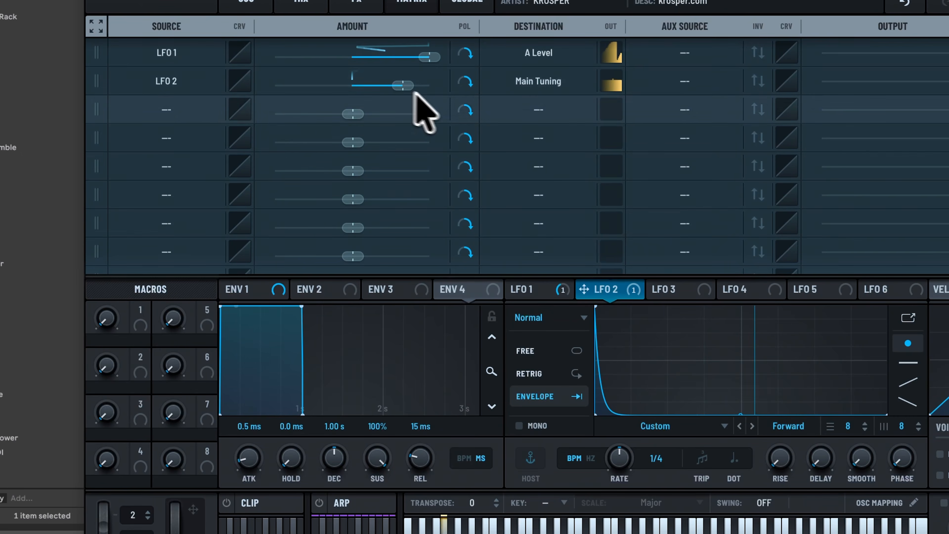
left_click(245, 1)
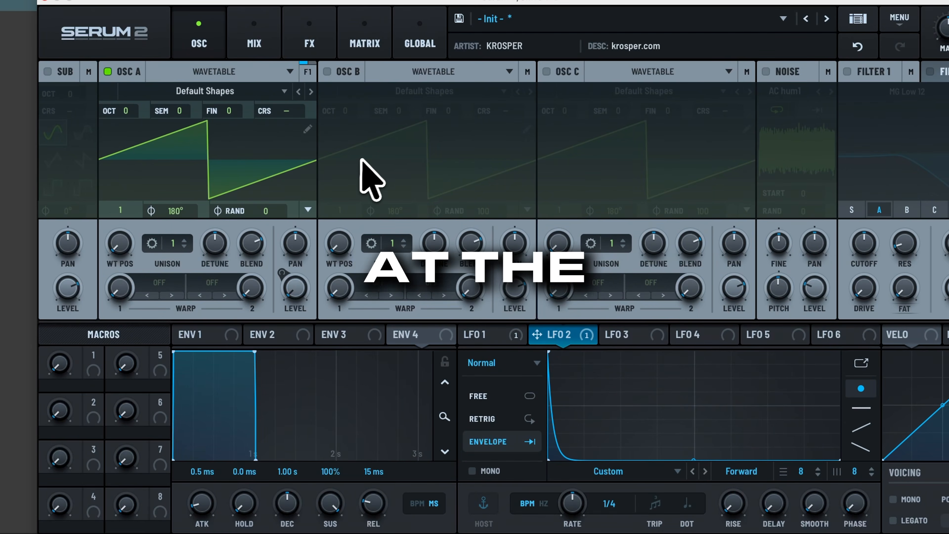
- Turn on OSC B with its wavetable position set to the sine (2)
left_click(336, 71)
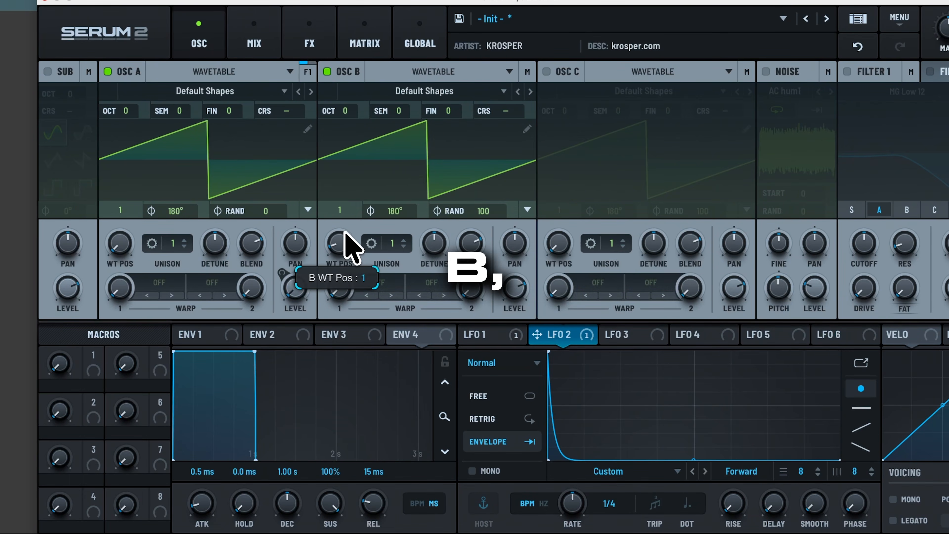
left_click_drag(344, 233, 345, 229)
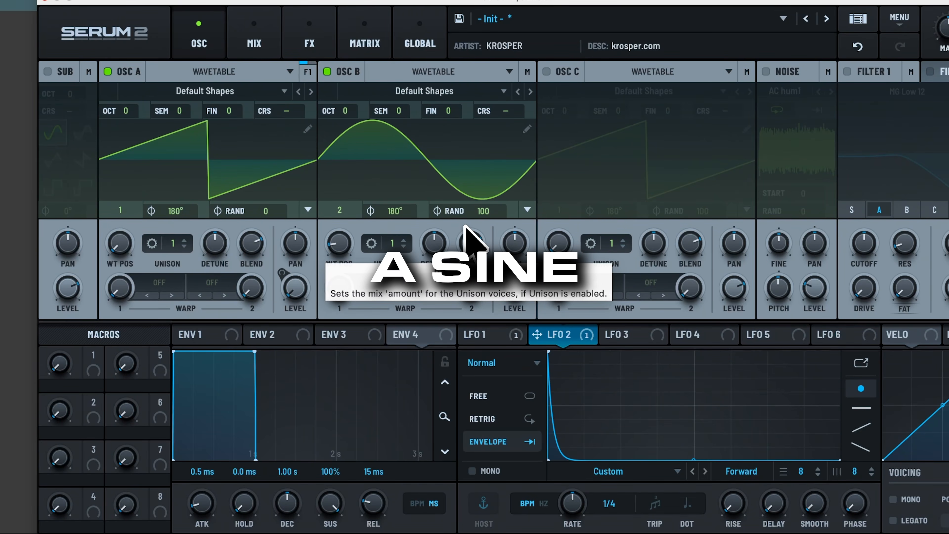
left_click(632, 335)
- Shape LFO 3 into an exponential rising envelope driving OSC B's level at full depth
left_click_drag(694, 352, 847, 326)
left_click_drag(719, 283, 504, 235)
left_click_drag(467, 337, 447, 359)
left_click(382, 374)
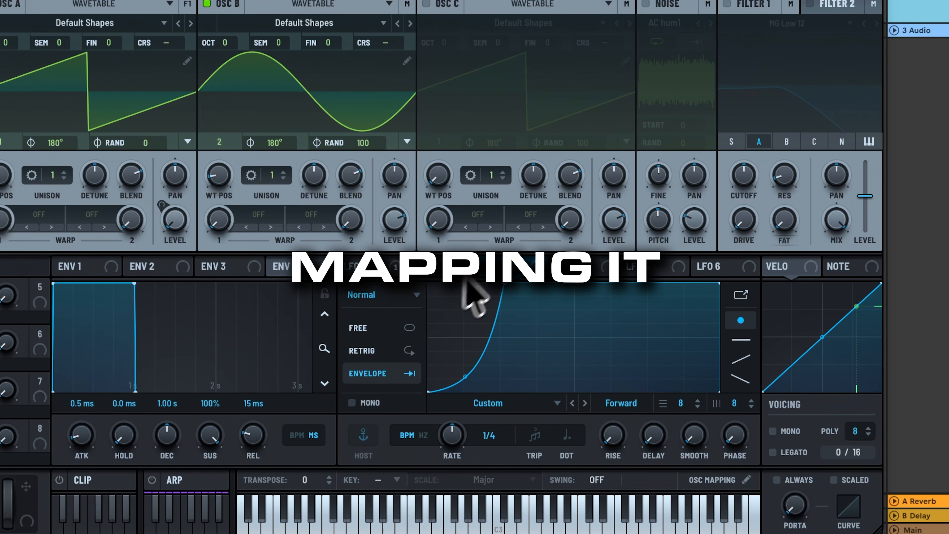
left_click_drag(317, 197, 396, 97)
left_click_drag(362, 146, 366, 277)
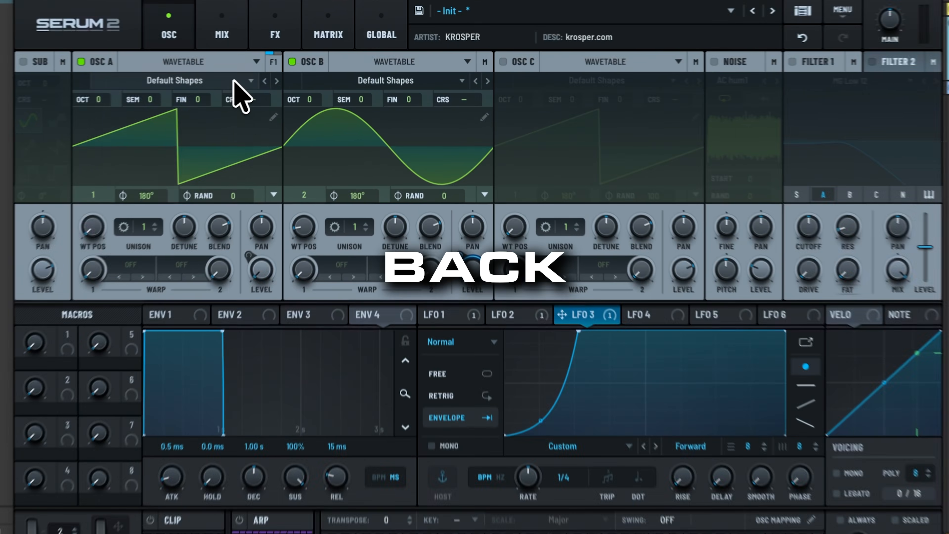
- Browse OSC A's Spectral wavetables from Monster 9 and settle on Oddpass [SN]
left_click(281, 73)
mouse_move(278, 127)
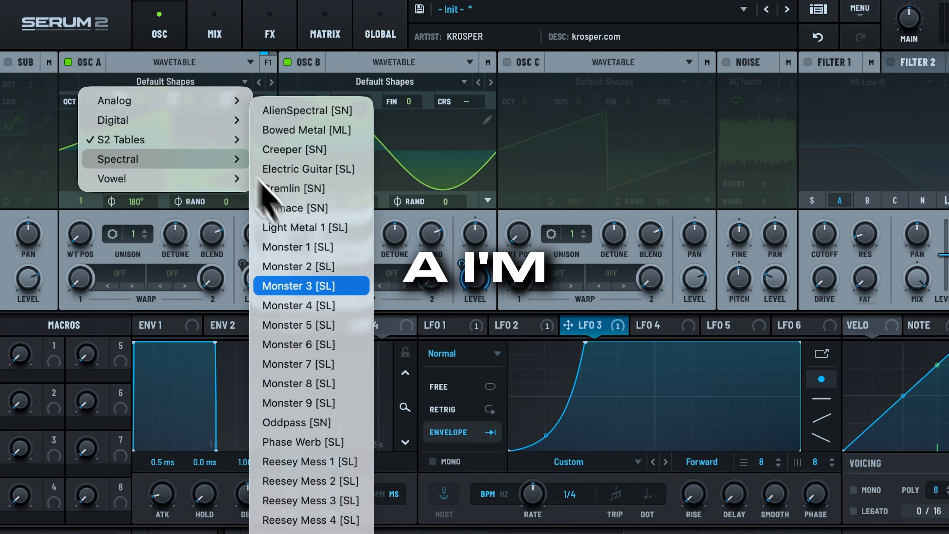
left_click(299, 403)
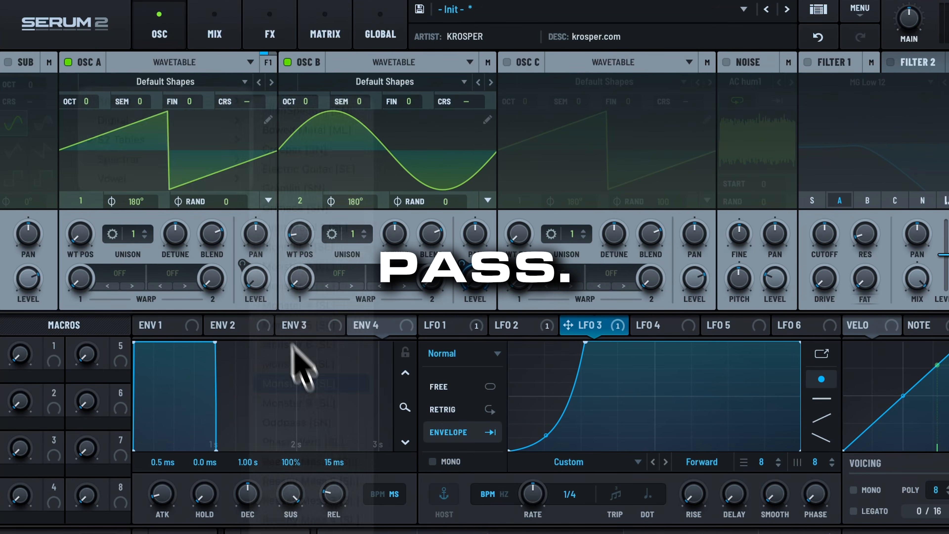
left_click(271, 82)
left_click(271, 82)
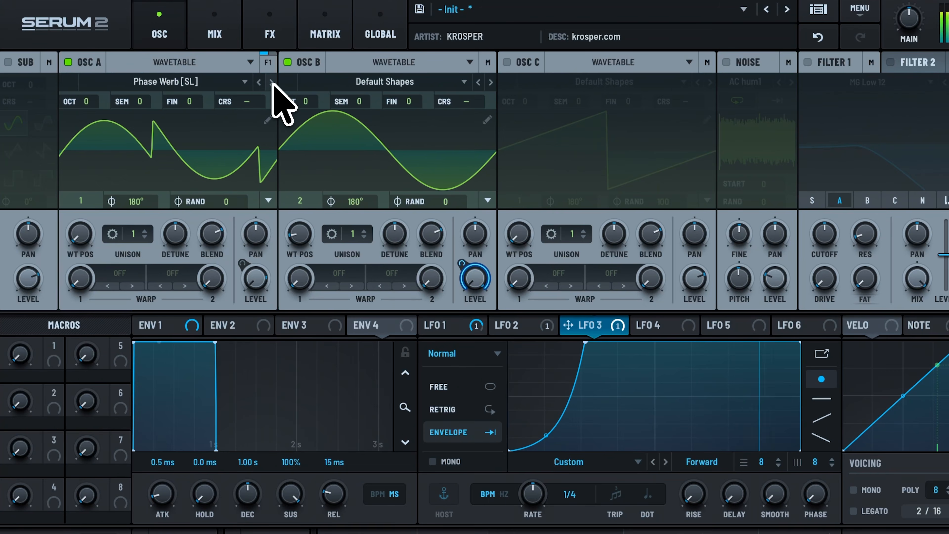
left_click(272, 83)
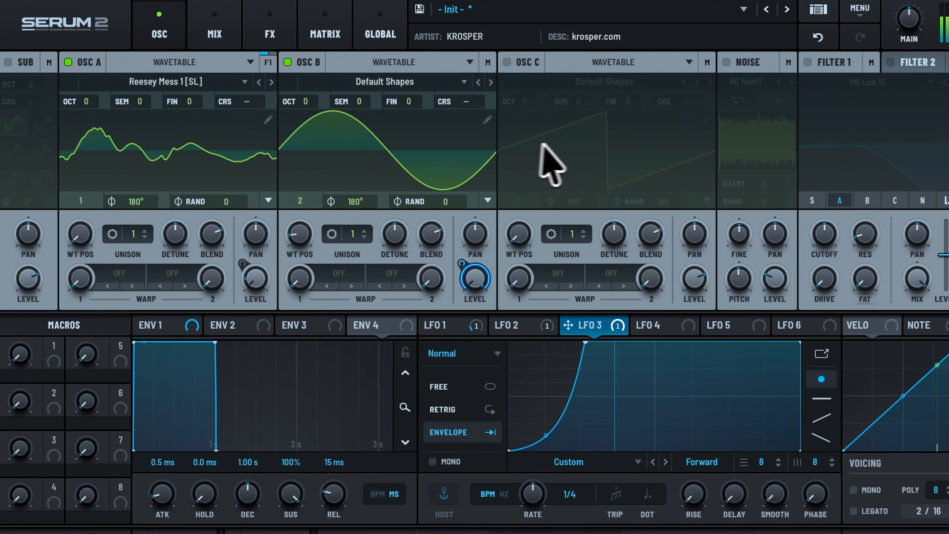
double_click(260, 82)
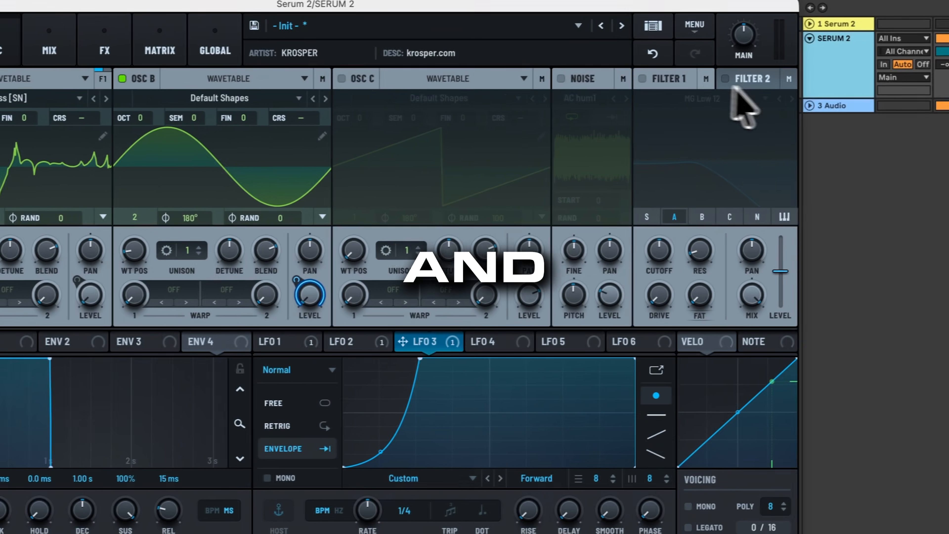
- Enable Filter 1 as a High 18 high-pass with high resonance, slightly lower cutoff and raised drive
left_click(642, 79)
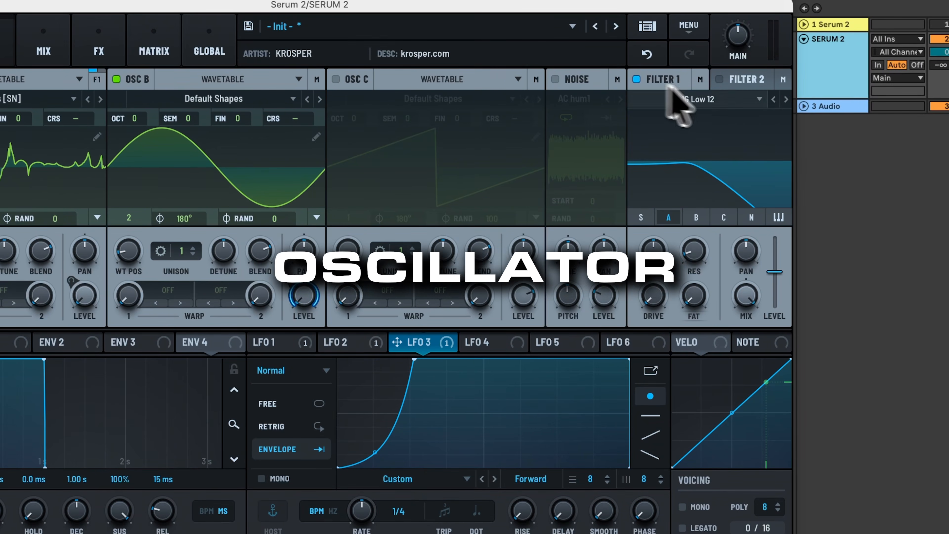
left_click(785, 99)
left_click(785, 100)
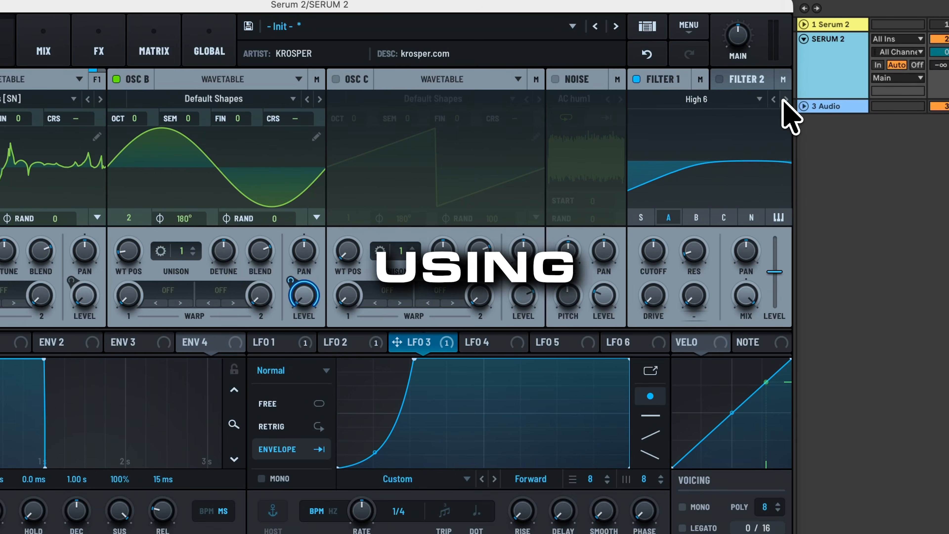
mouse_move(693, 242)
left_mouse_down()
mouse_move(722, 93)
mouse_move(691, 260)
left_mouse_up()
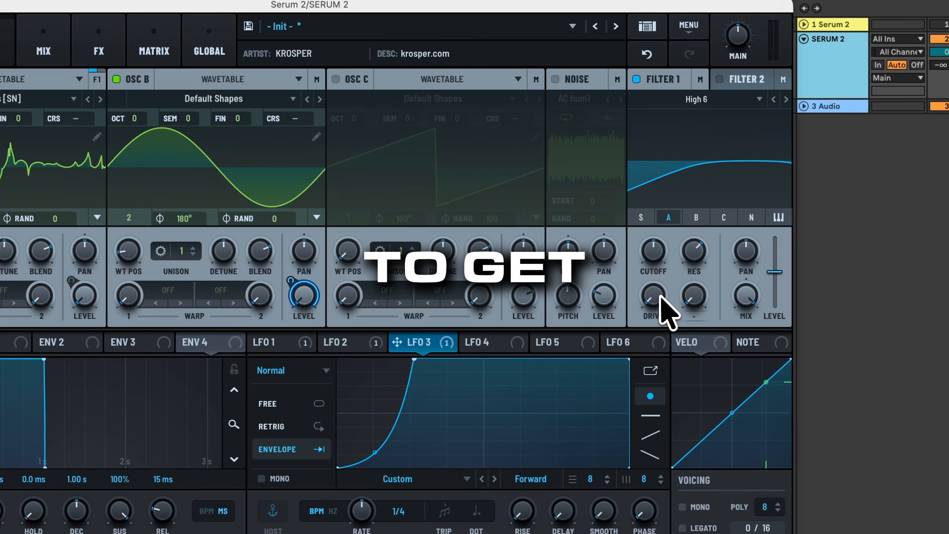
left_click_drag(661, 297, 674, 257)
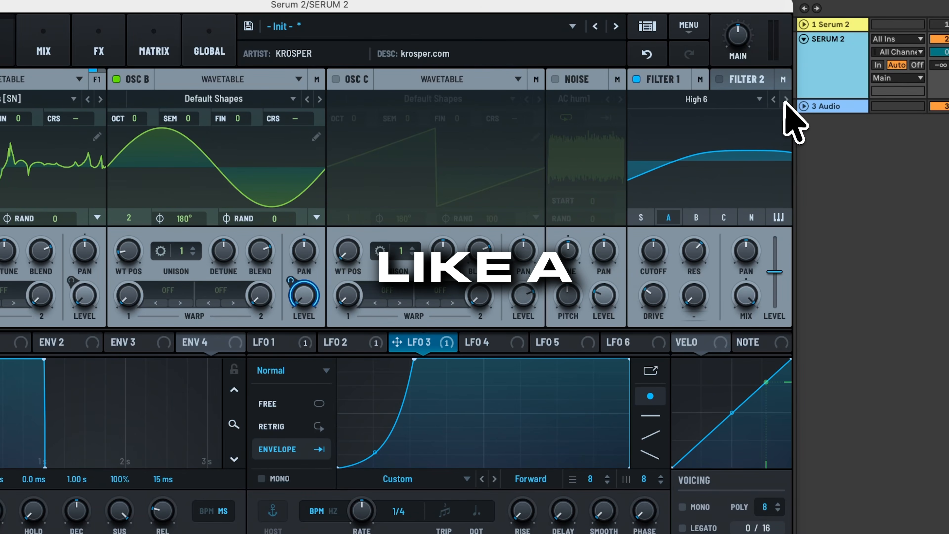
left_click(786, 99)
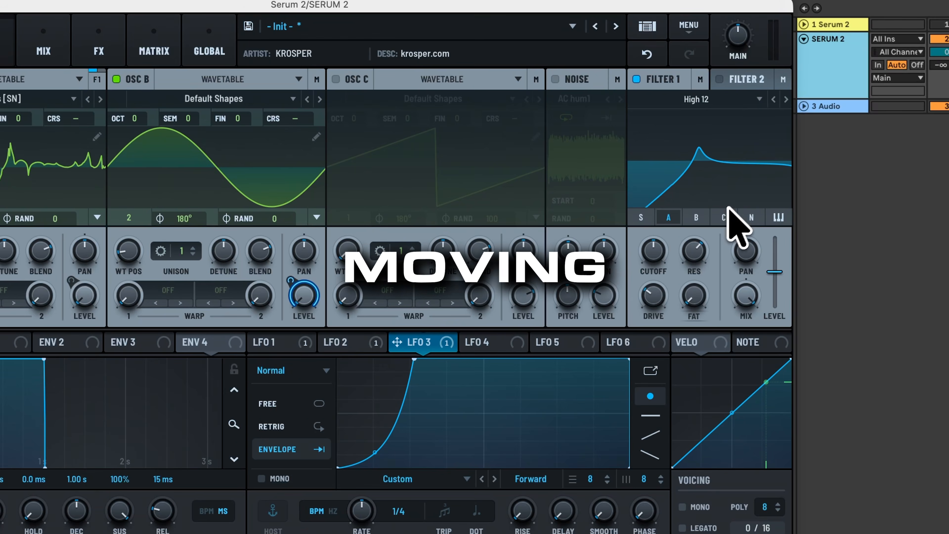
left_click(786, 100)
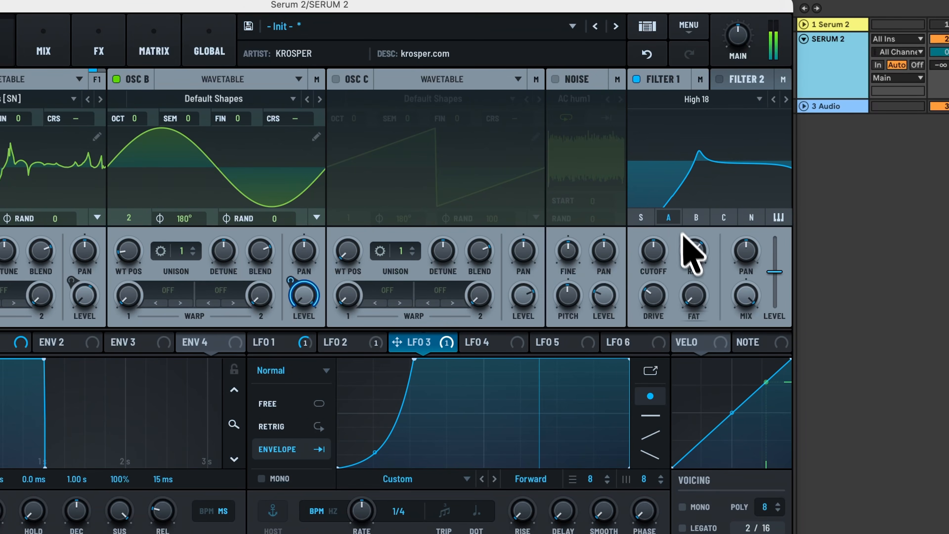
left_click_drag(690, 212, 694, 208)
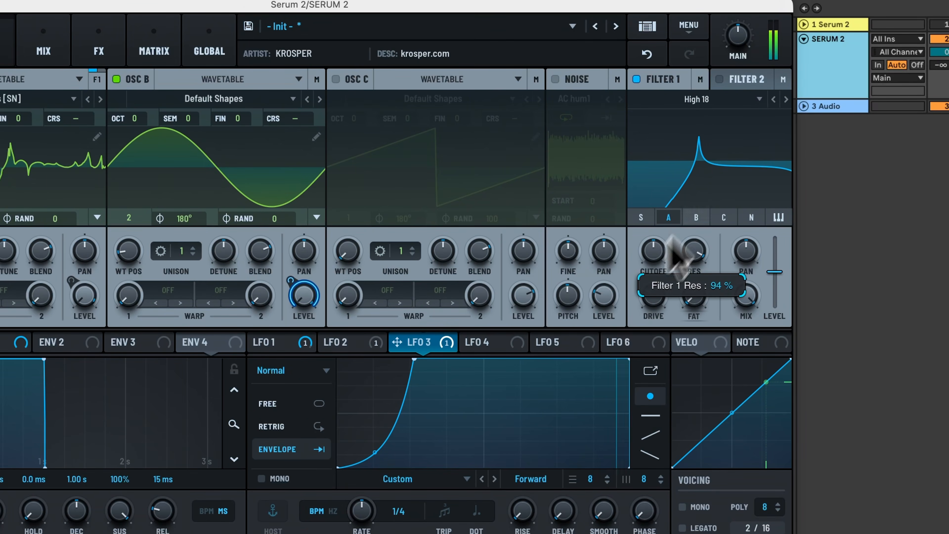
left_click_drag(658, 250, 697, 264)
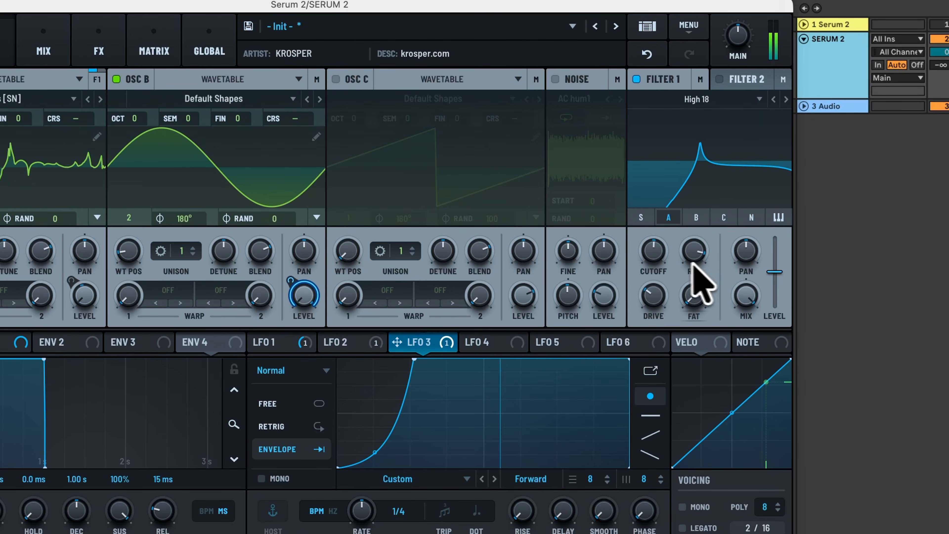
left_click_drag(653, 295, 669, 225)
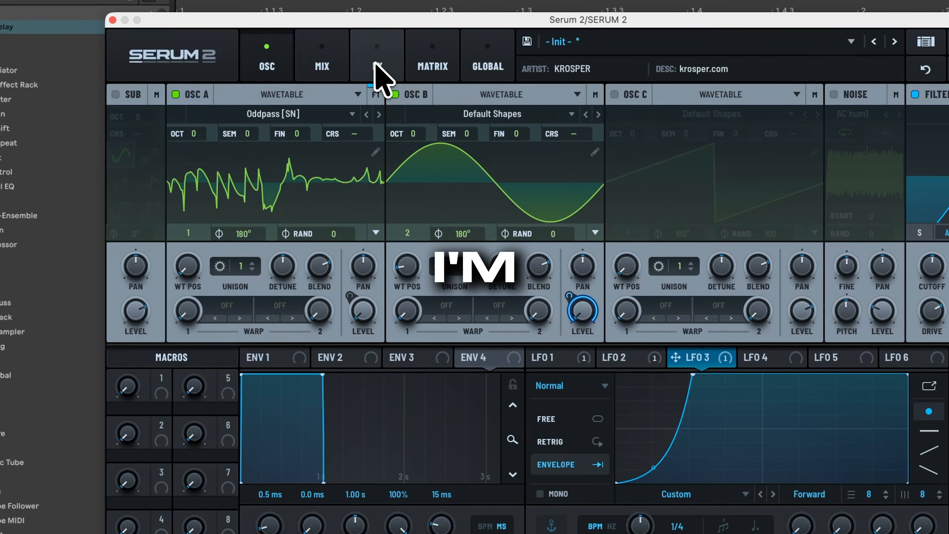
left_click(98, 42)
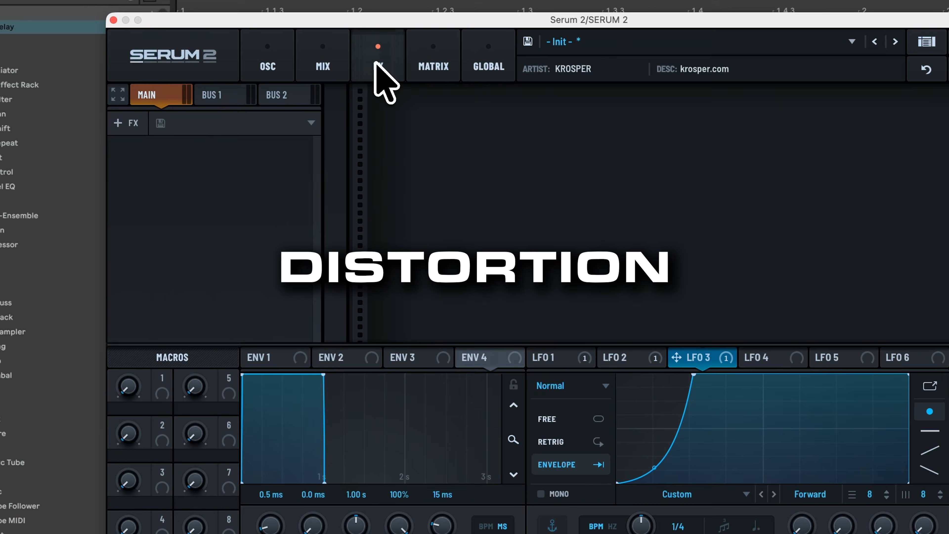
- Add a Tube distortion to the main effects chain with drive at 100%
left_click(137, 126)
left_click(171, 241)
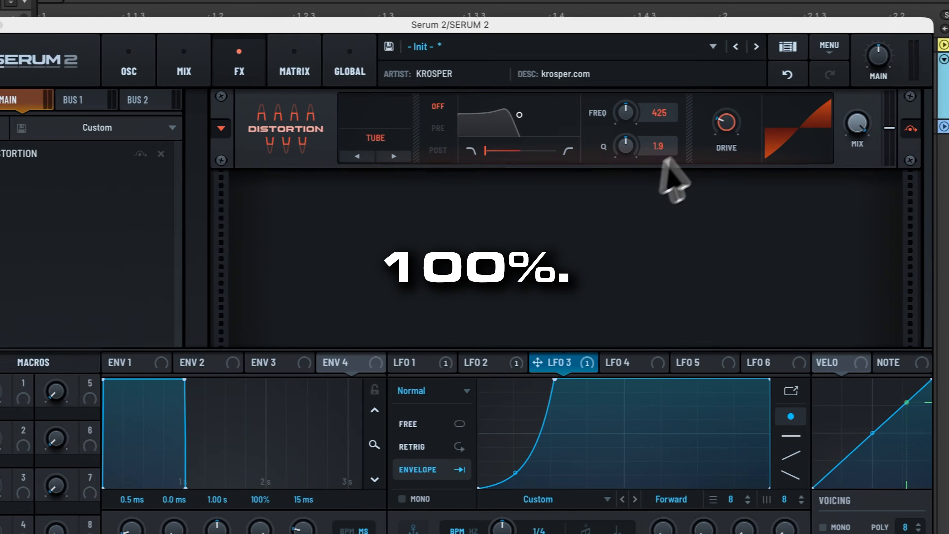
left_click_drag(727, 125, 737, 11)
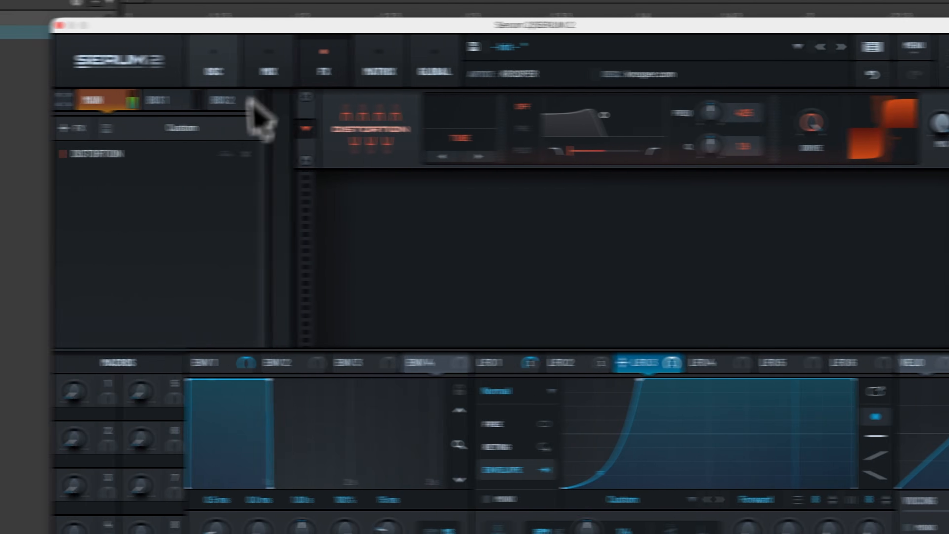
left_click(123, 71)
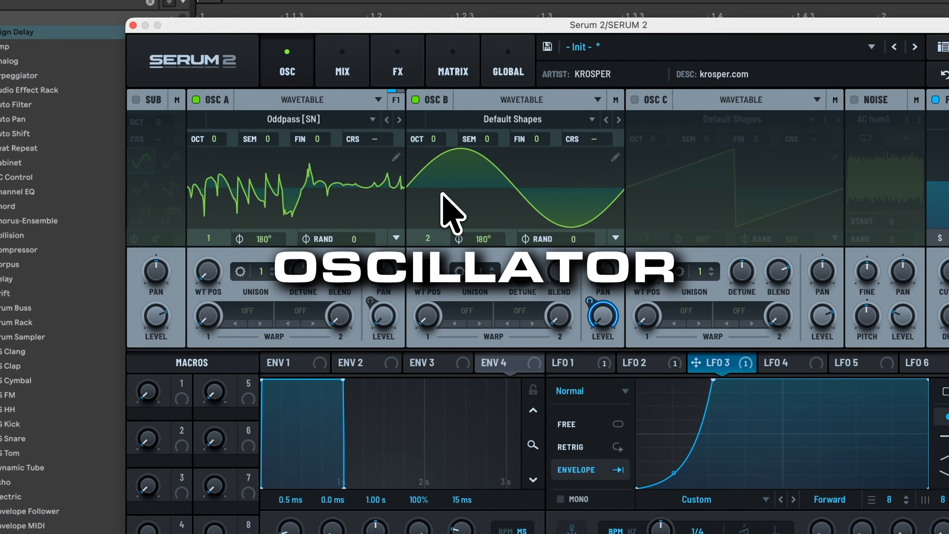
- Step OSC A's wavetable forward twice to Reesey Mess 1 [SL]
left_click(399, 121)
left_click(400, 119)
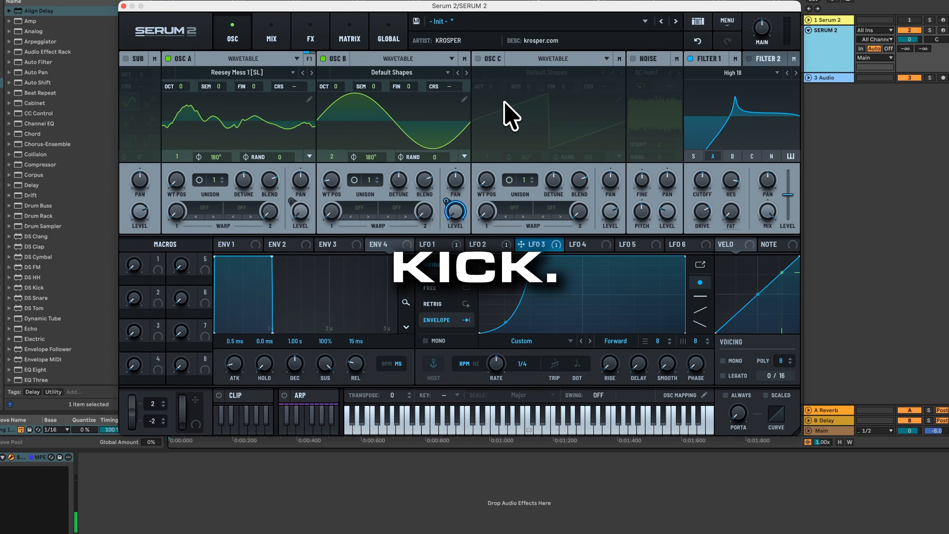
- Turn on OSC C and load the Monster 4 [SL] wavetable
left_click(477, 59)
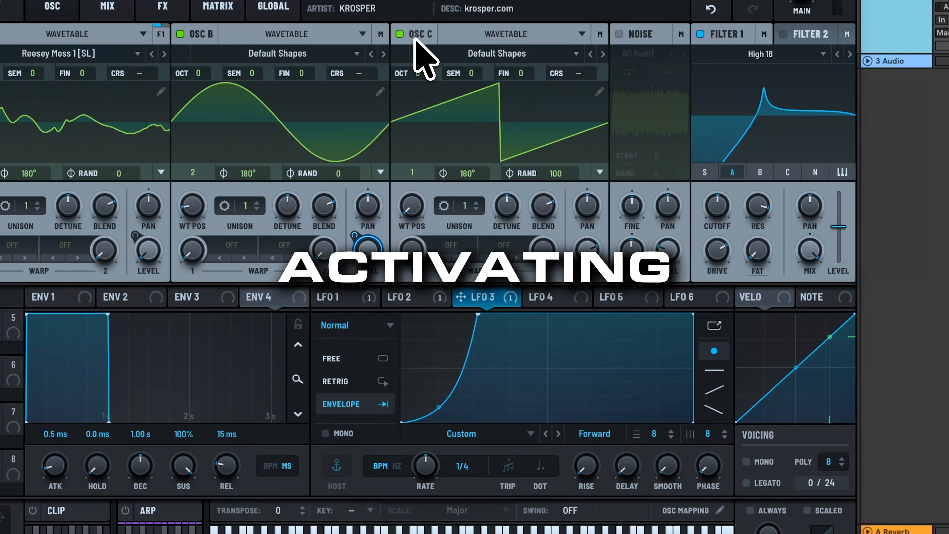
left_click(518, 55)
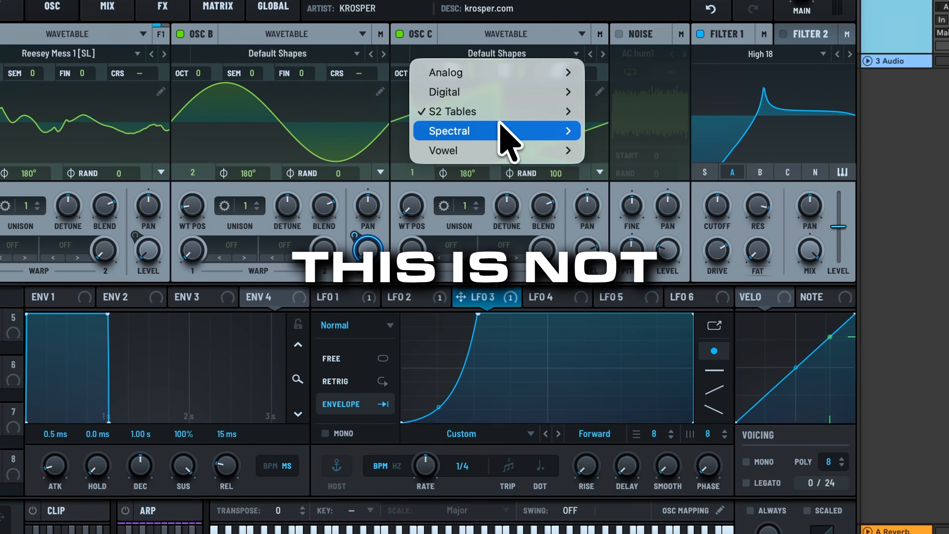
mouse_move(510, 131)
left_click(598, 277)
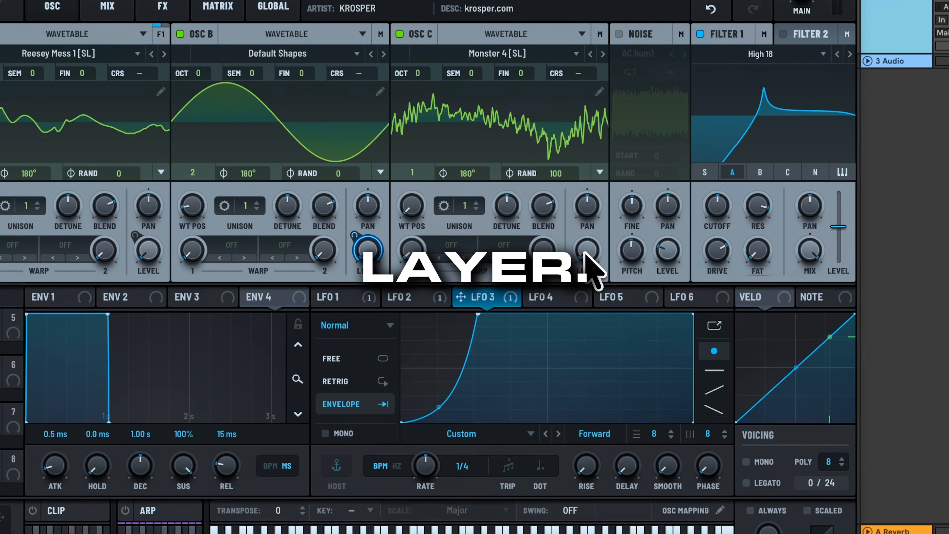
- Shape LFO 4 into an exponential one-shot envelope and assign it to OSC C's level
left_click(545, 296)
left_click_drag(546, 314, 710, 297)
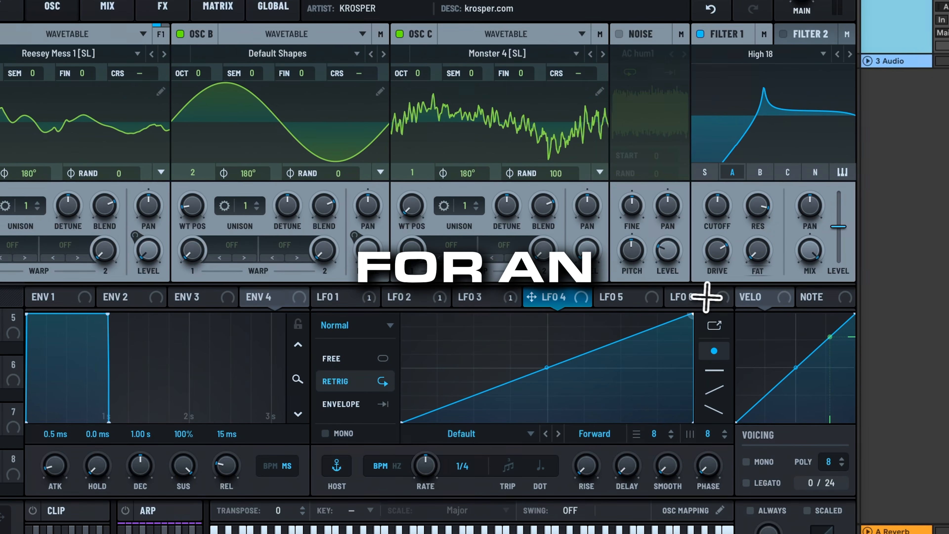
left_click_drag(547, 367, 549, 314)
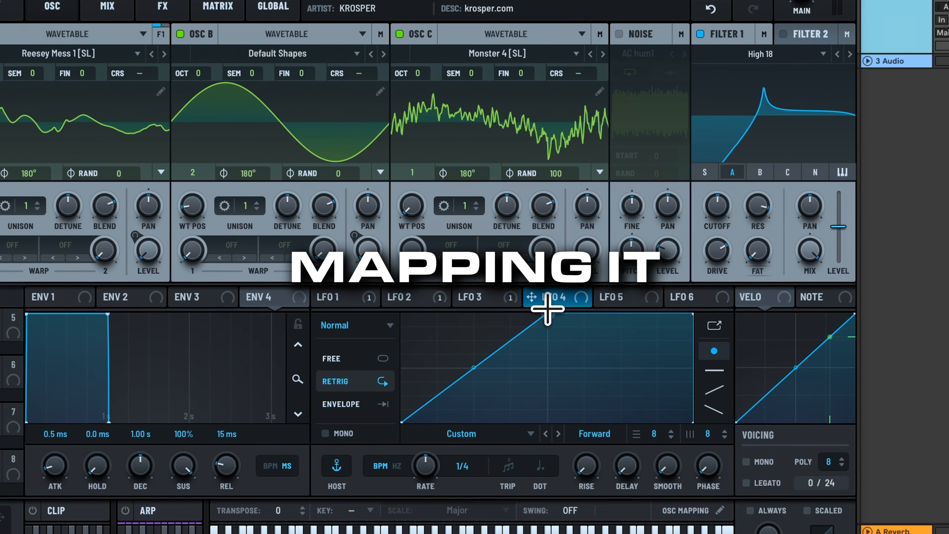
left_click_drag(474, 368, 476, 384)
left_click(354, 404)
left_click_drag(531, 297, 594, 253)
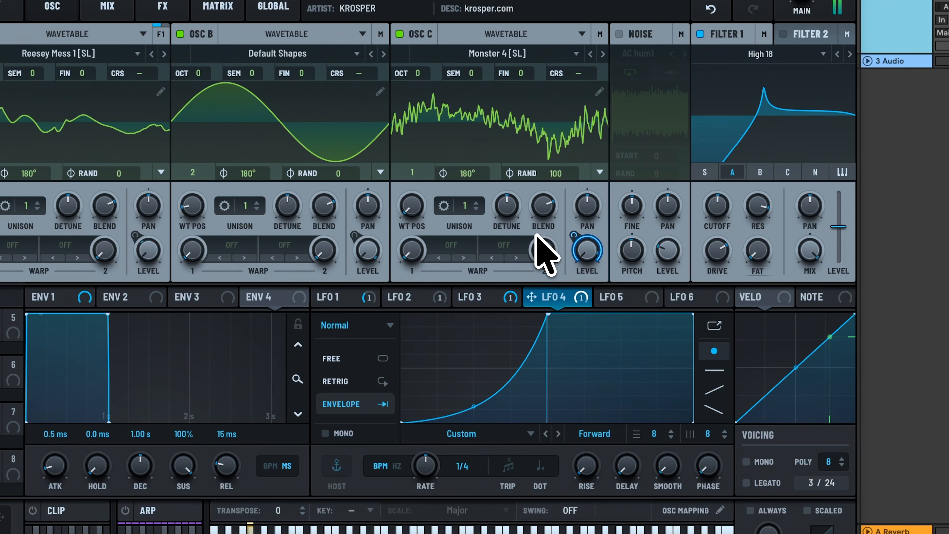
- Set OSC C's random phase to 0 and step its wavetable on to Oddpass [SN]
left_click_drag(556, 173, 555, 423)
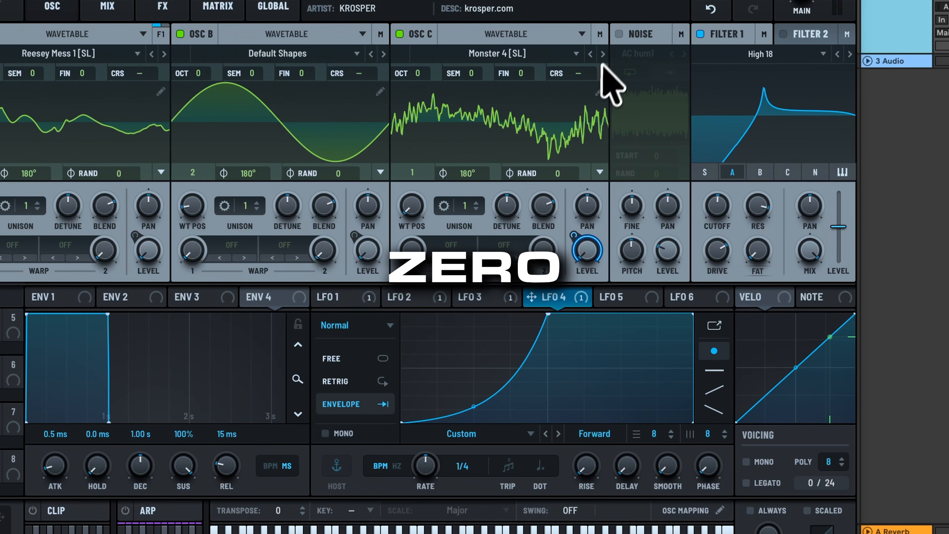
left_click(603, 53)
left_click(603, 53)
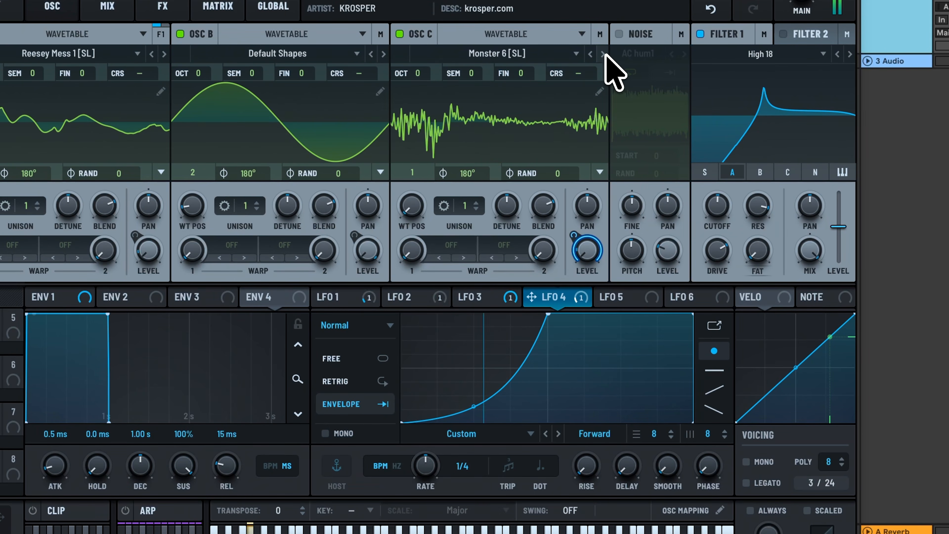
left_click(603, 53)
left_click(603, 54)
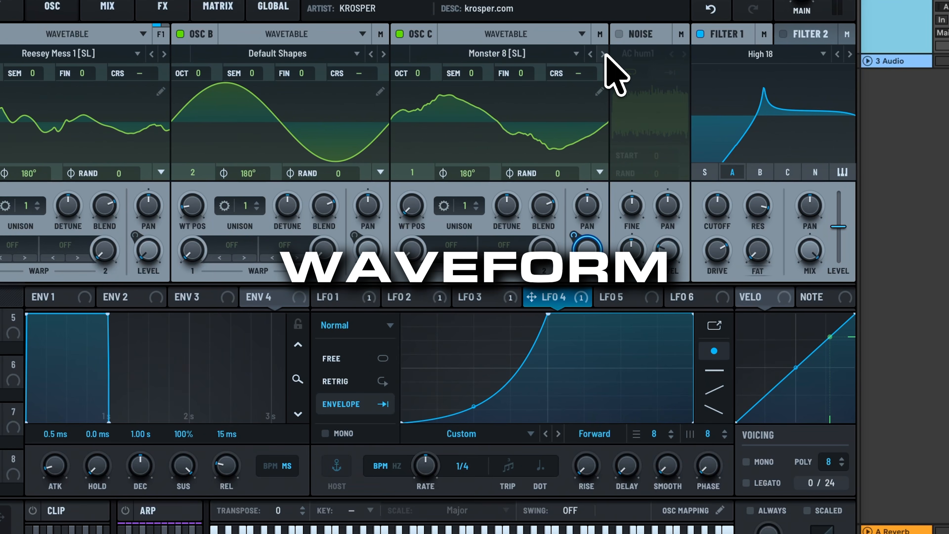
left_click(603, 54)
left_click(603, 54)
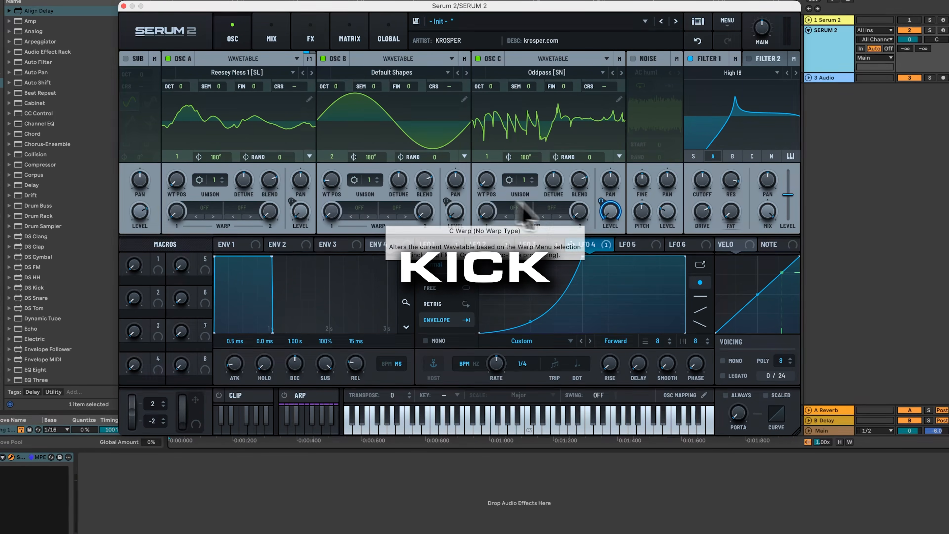
- Enable the sub oscillator and drive its level with LFO 5's one-shot rise-hold-fall envelope
left_click(629, 243)
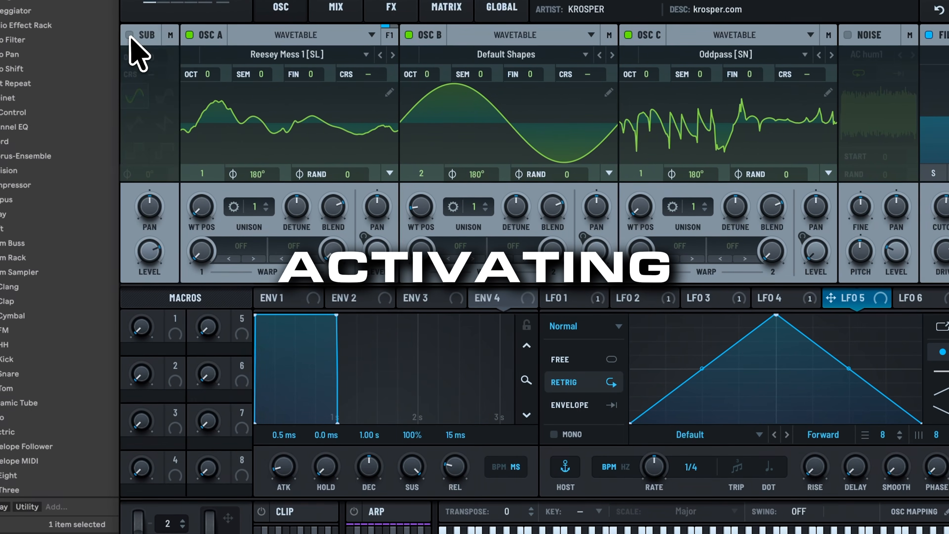
left_click(129, 35)
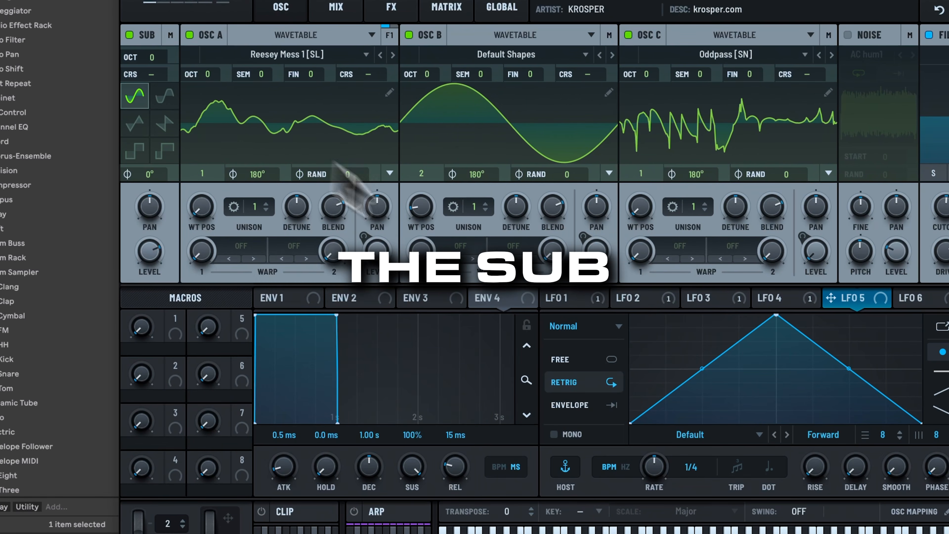
left_click(587, 408)
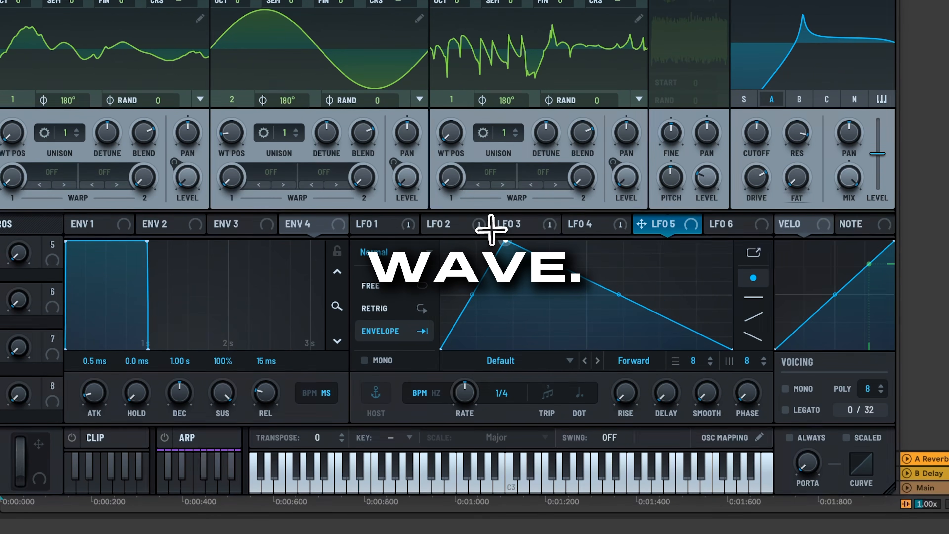
left_click_drag(562, 239, 563, 239)
double_click(606, 279)
left_click_drag(606, 279, 605, 282)
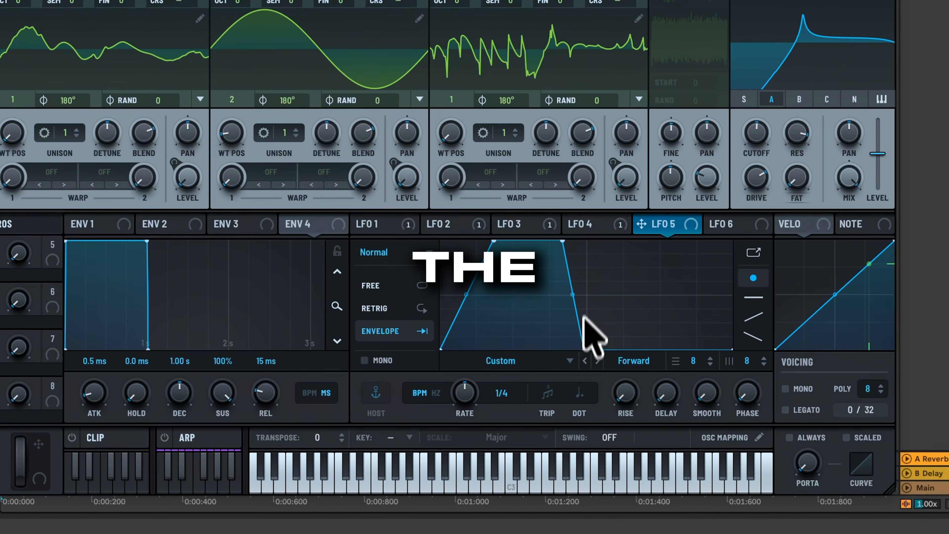
left_click_drag(481, 307, 480, 315)
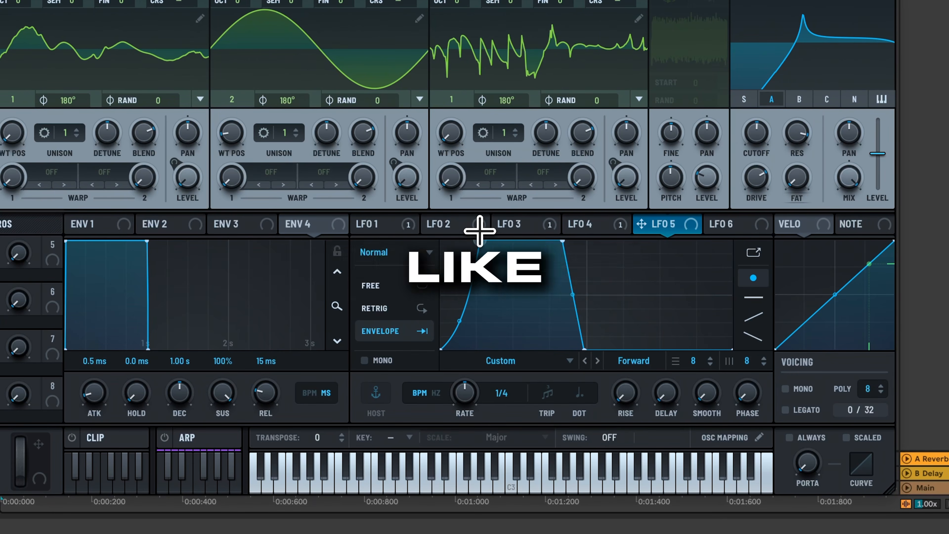
left_click_drag(669, 220, 204, 241)
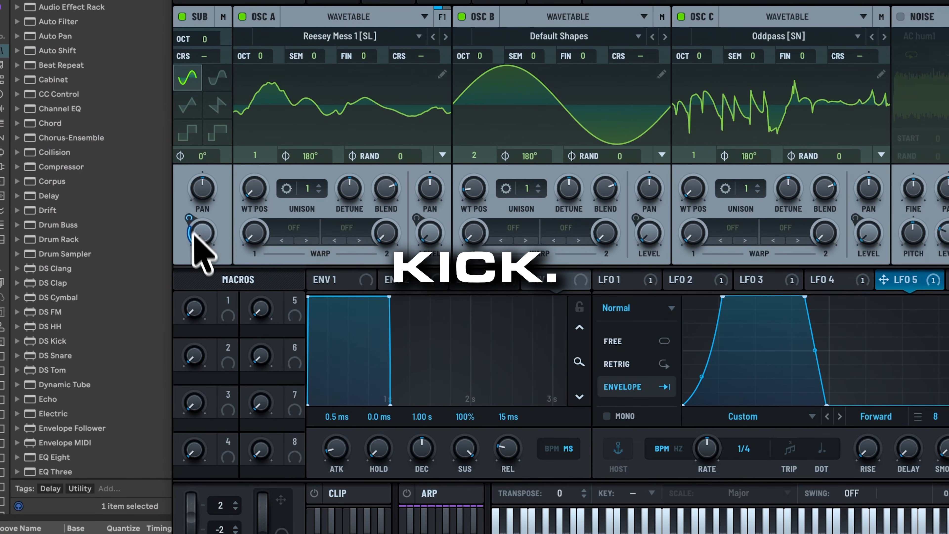
left_click(225, 19)
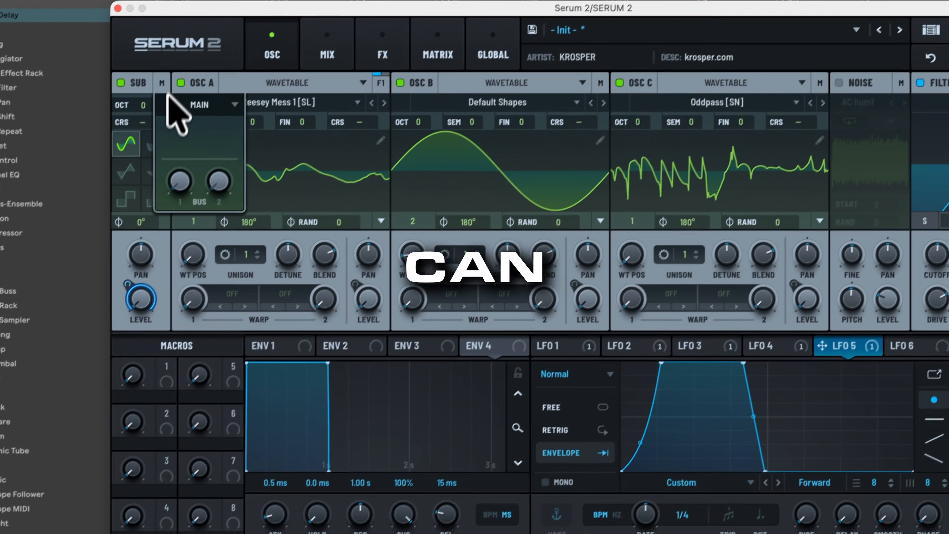
- Switch off oscillators A, B and C
left_click(198, 101)
left_click(184, 83)
left_click(183, 82)
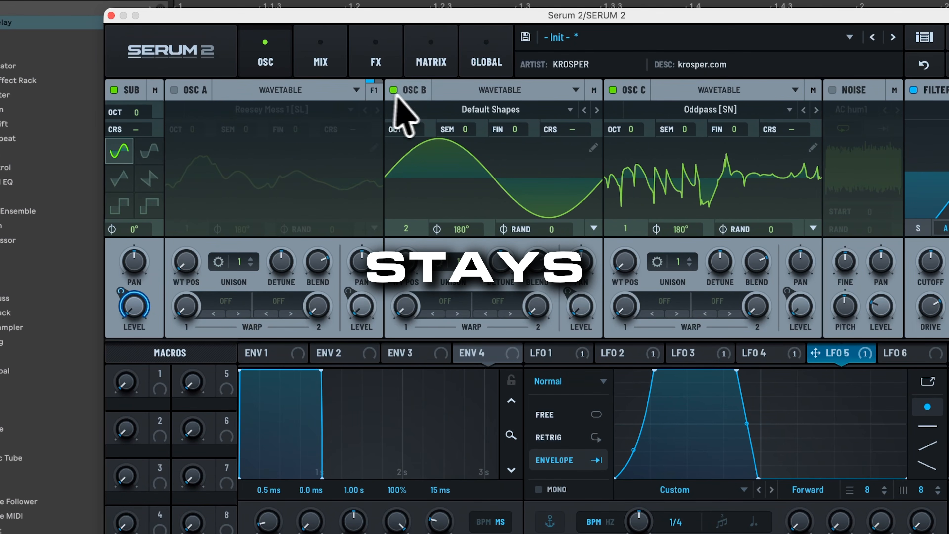
left_click(395, 91)
left_click(614, 90)
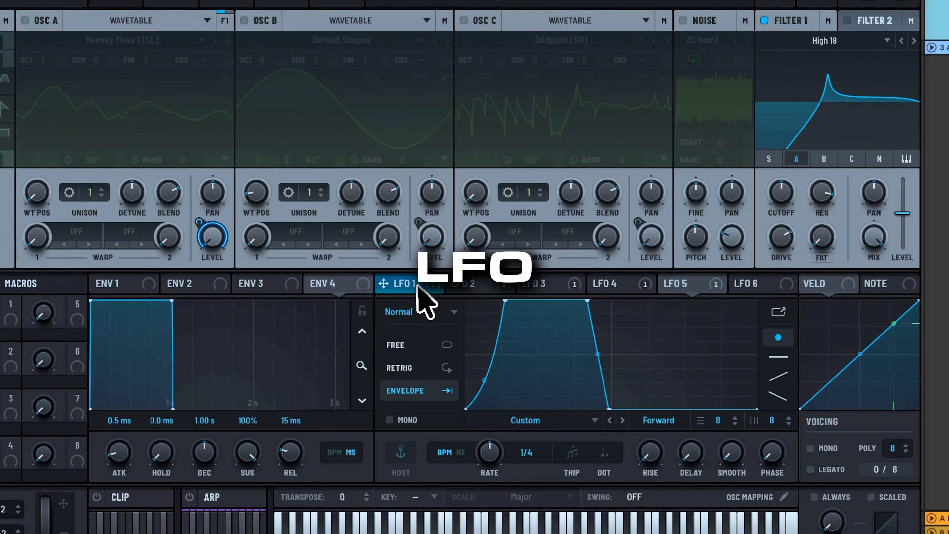
- Assign LFO 2 to the sub oscillator's coarse pitch and view it in the matrix
left_click(632, 346)
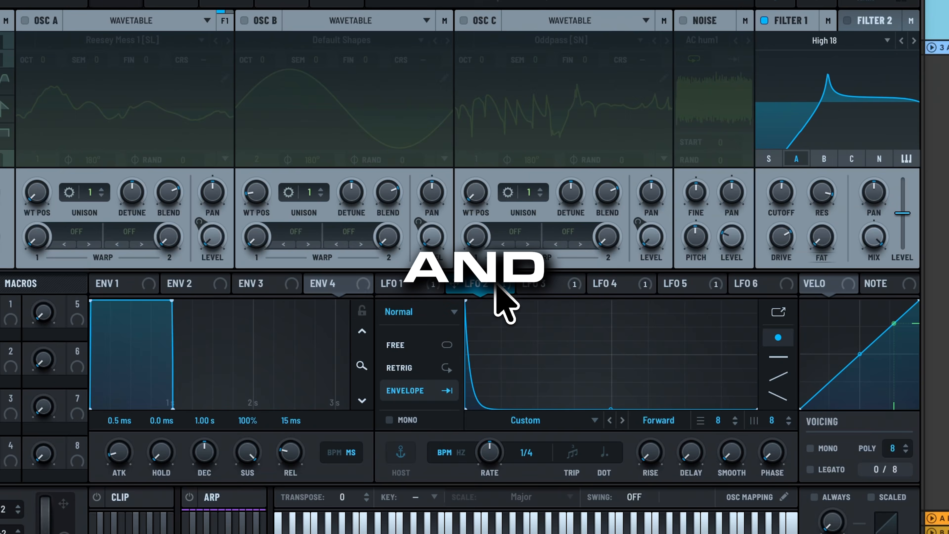
left_click_drag(497, 284, 138, 120)
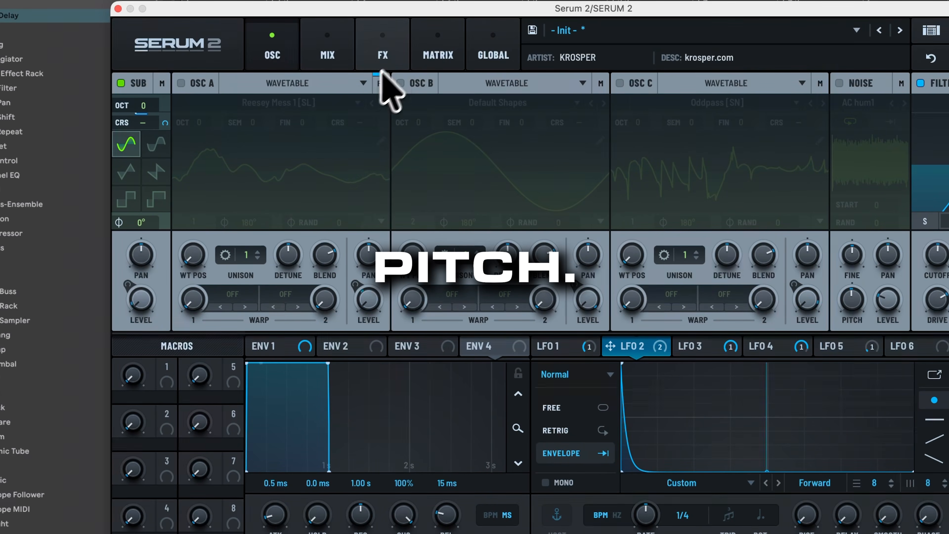
left_click(394, 60)
left_click(457, 62)
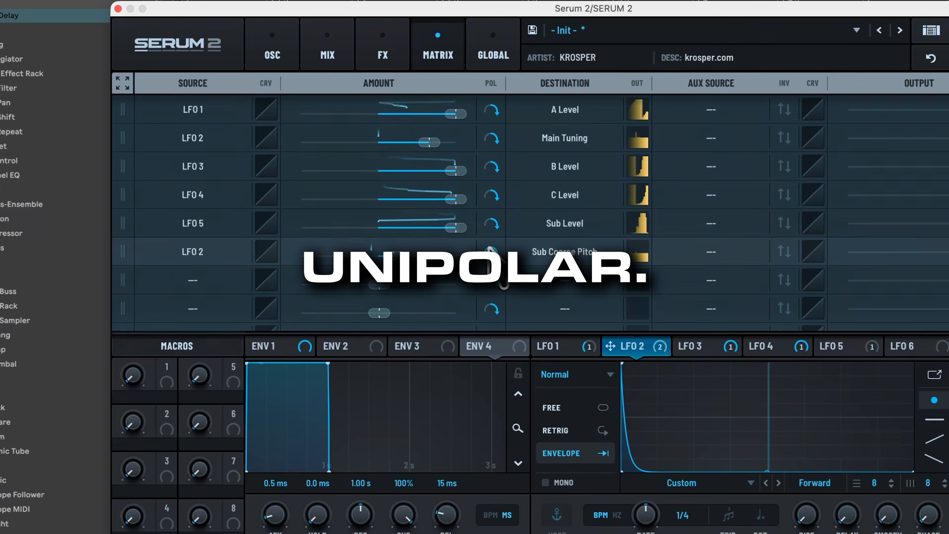
- Make the LFO 2 → Sub Coarse Pitch modulation unipolar with a larger amount, then go back to the oscillator page
left_click(490, 250)
left_click_drag(394, 256, 422, 256)
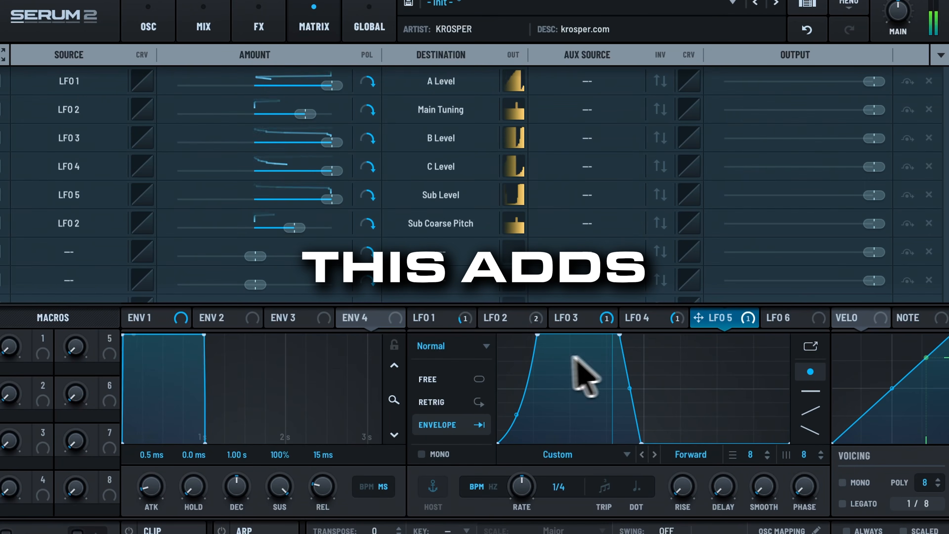
left_click_drag(561, 340, 527, 307)
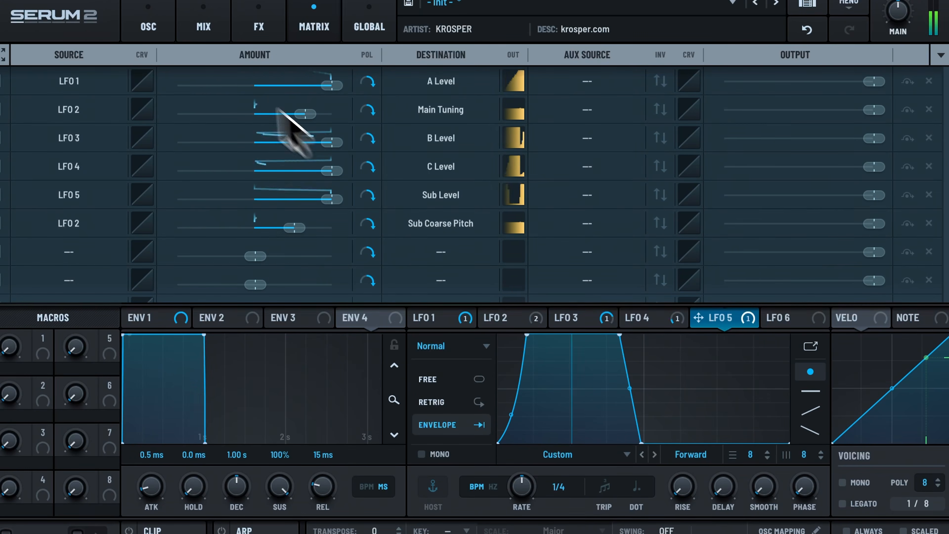
left_click(148, 26)
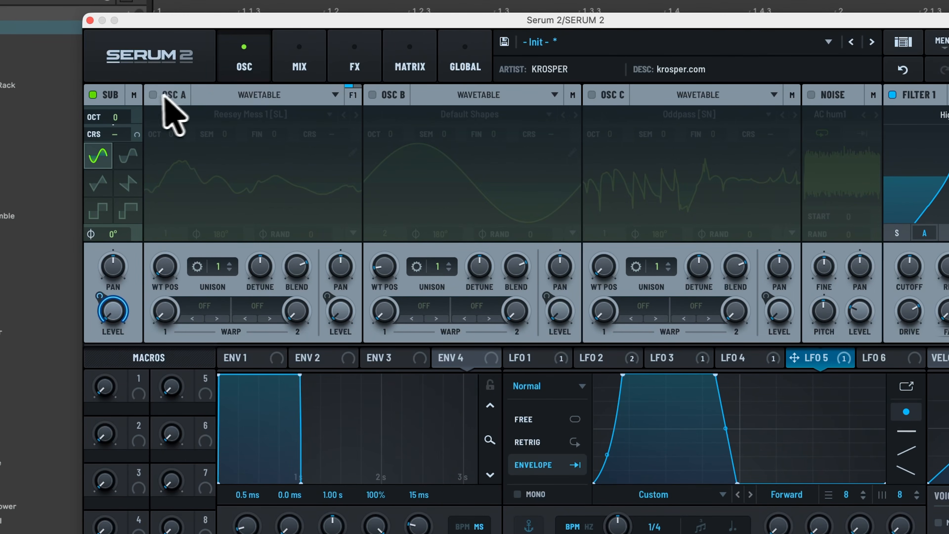
- Re-enable oscillators A, B and C and raise oscillator C's wavetable position to 71
left_click(152, 94)
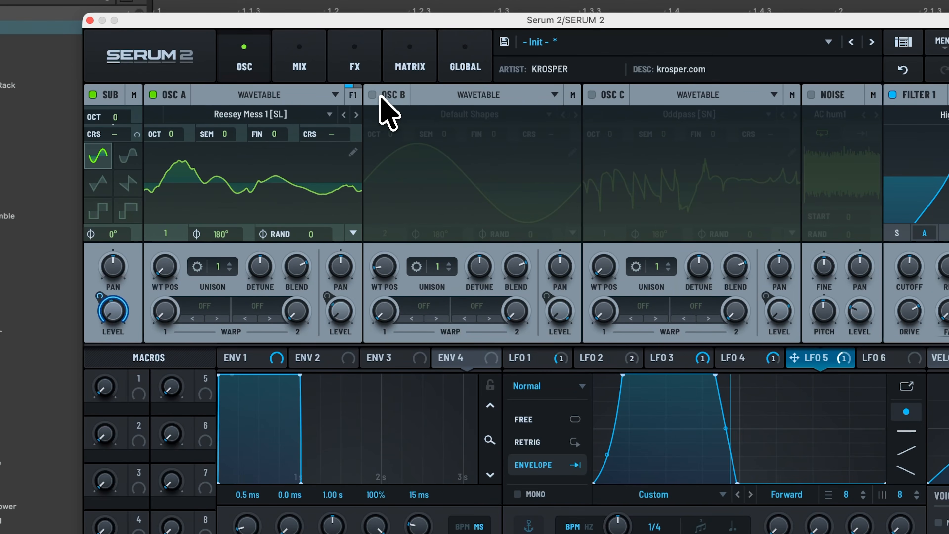
left_click(373, 95)
left_click(593, 95)
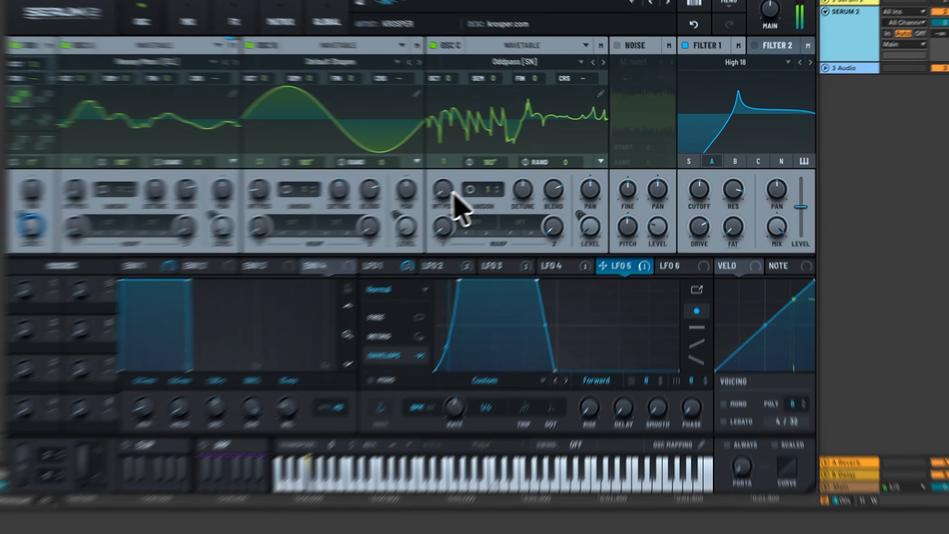
left_click_drag(490, 181, 495, 147)
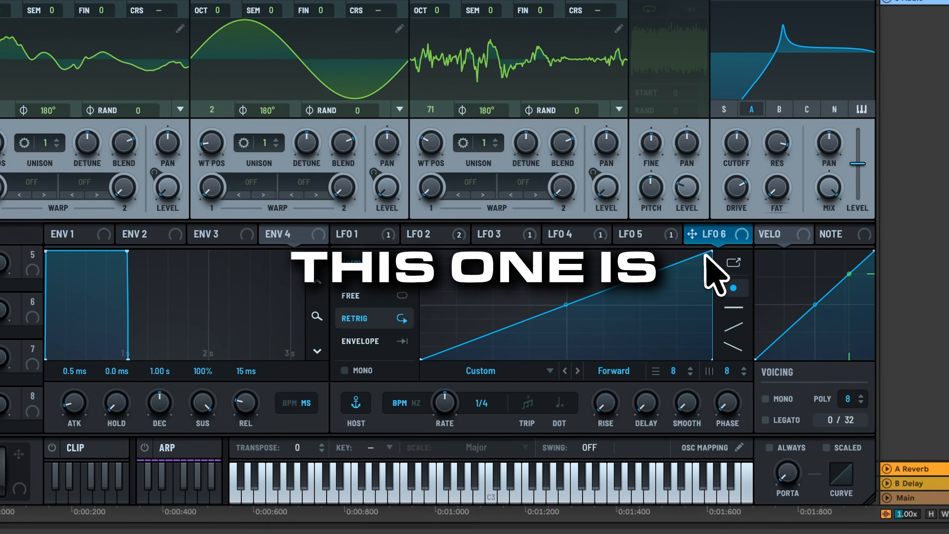
- Reshape LFO 6 into a rising curve with an added point and set it to Envelope mode
left_click_drag(711, 251, 711, 301)
double_click(605, 310)
left_click_drag(605, 310, 568, 305)
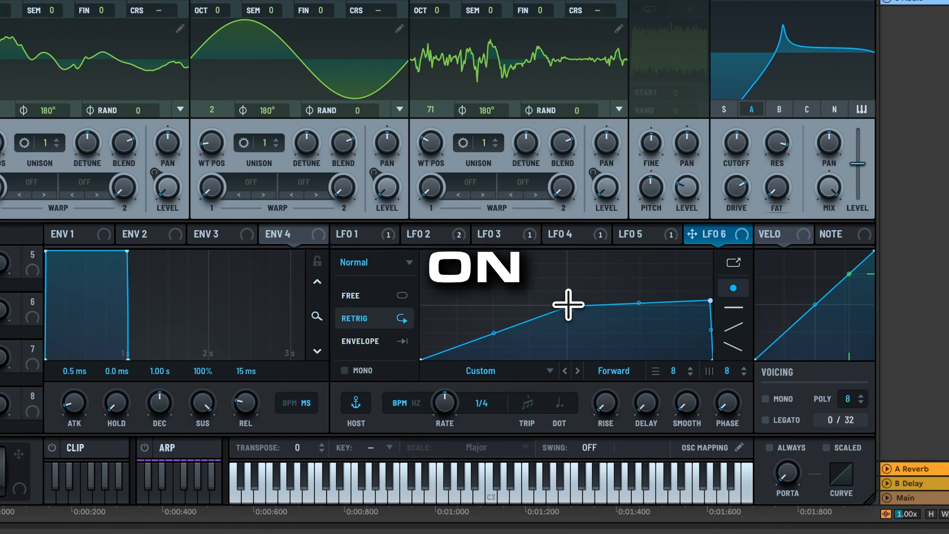
left_click_drag(486, 329, 440, 342)
left_click(396, 342)
- Route LFO 6 to oscillator B's warp and set the warp mode to Sync
left_click_drag(693, 235, 227, 185)
left_click_drag(325, 241, 328, 303)
left_click(352, 242)
left_click(390, 294)
mouse_move(323, 245)
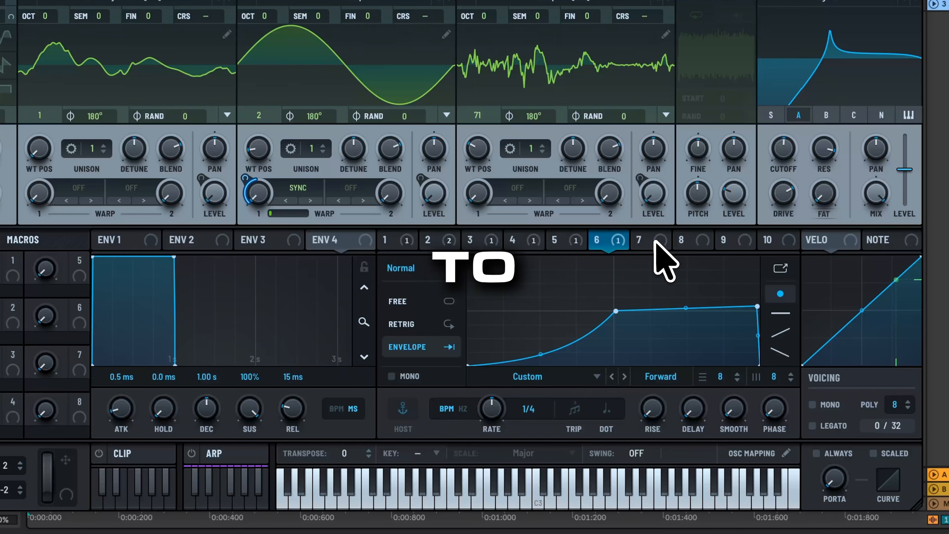
- Draw a falling LFO 7 curve with its peak at the start and tail at zero
left_click(653, 242)
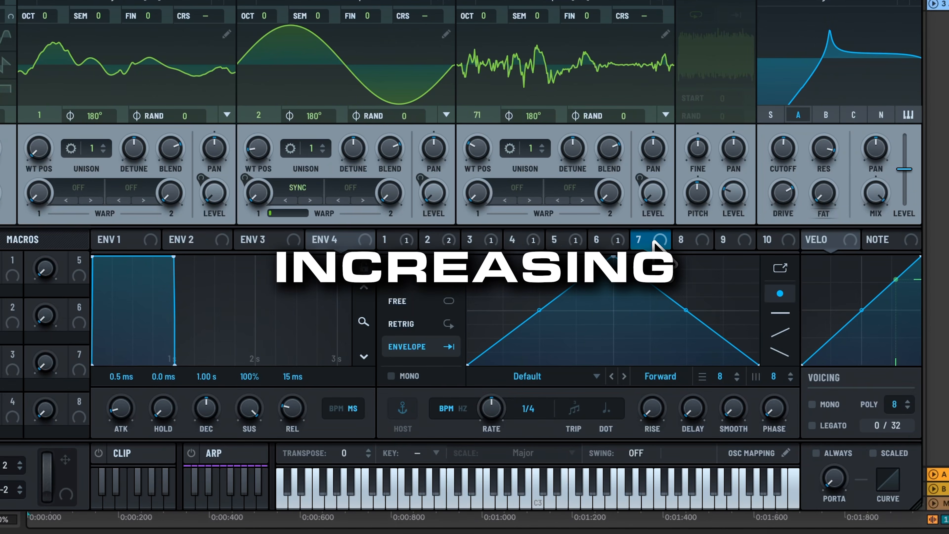
left_click_drag(615, 258, 468, 257)
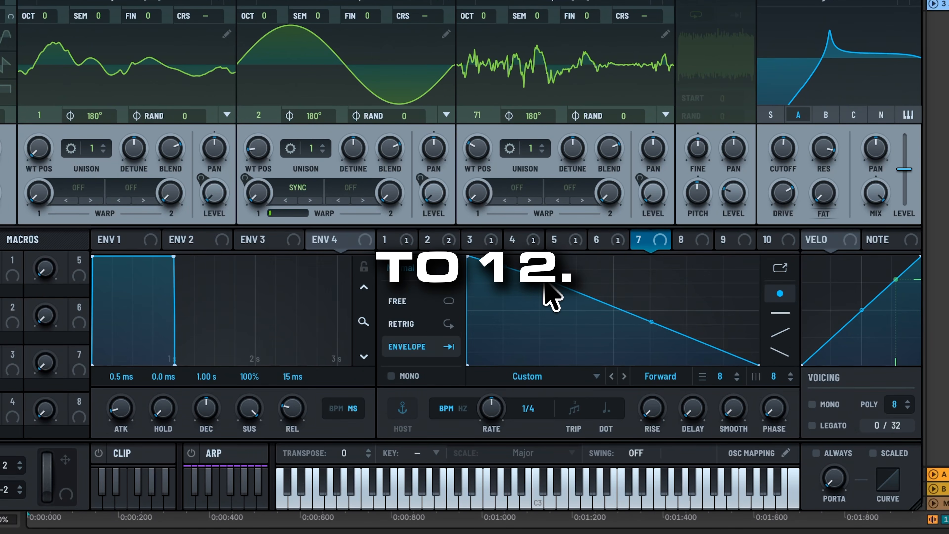
left_click_drag(607, 331, 610, 373)
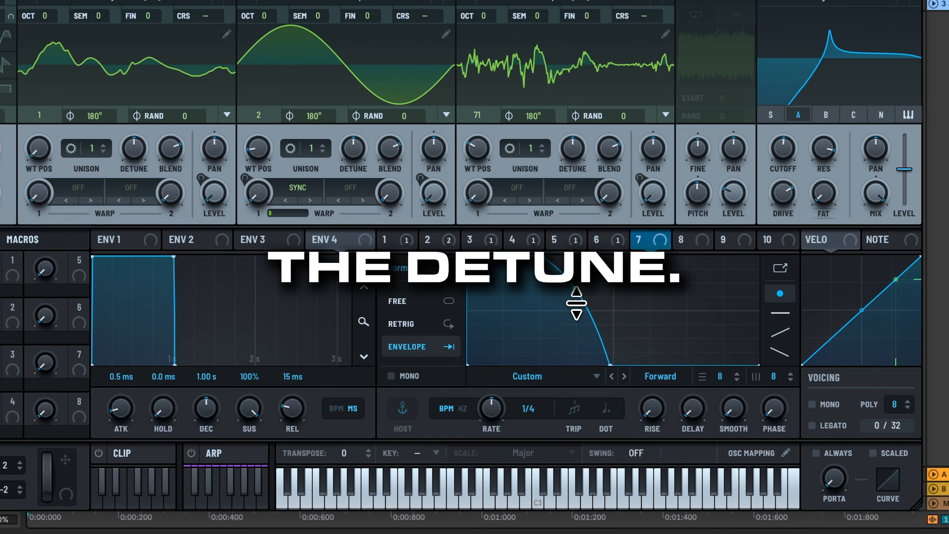
mouse_move(650, 235)
left_mouse_down()
mouse_move(320, 191)
mouse_move(131, 179)
mouse_move(665, 245)
left_mouse_up()
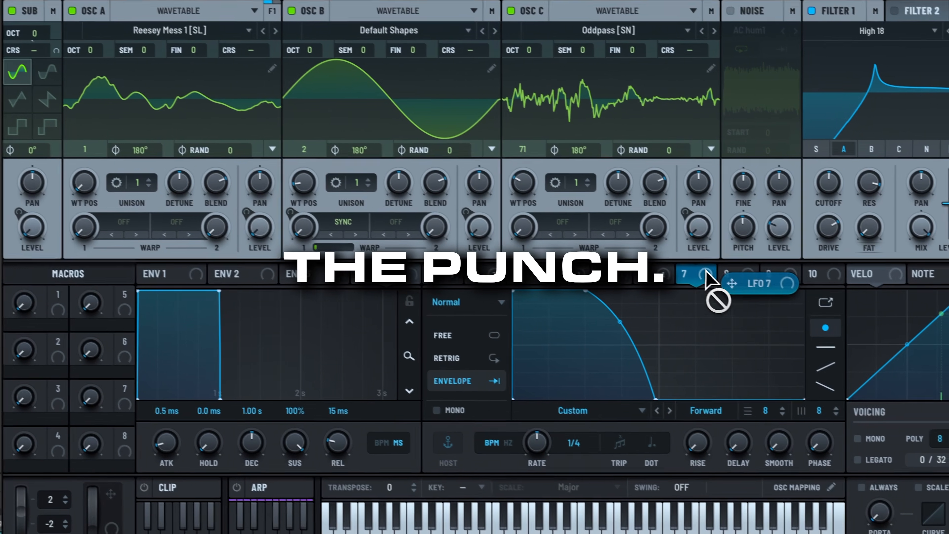
- Set oscillator A's unison to 12 voices and route LFO 7 to its detune
left_click_drag(706, 270, 707, 271)
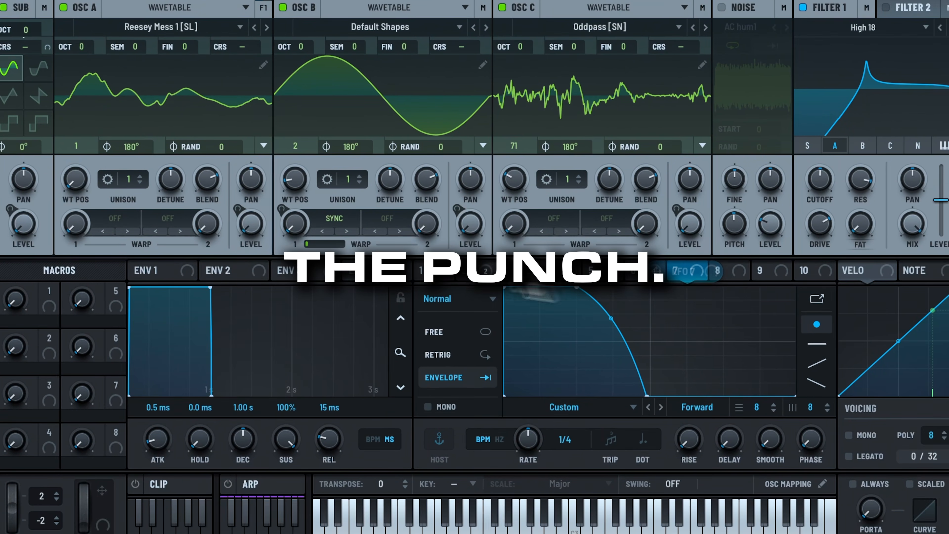
left_click_drag(150, 183, 179, 16)
left_click_drag(226, 47, 224, 90)
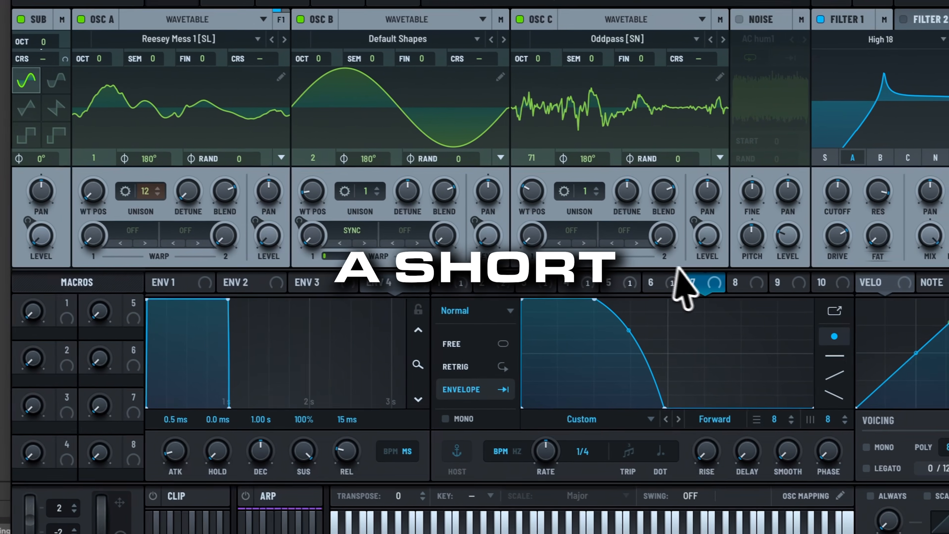
left_click_drag(720, 292, 224, 205)
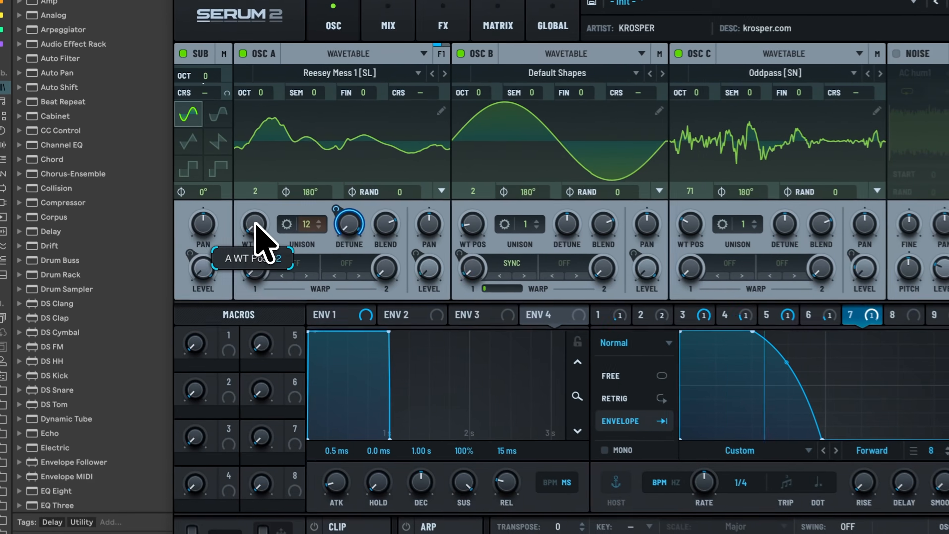
- Adjust oscillator A's wavetable position to 71
left_click_drag(176, 176, 177, 163)
left_click_drag(257, 204, 183, 153)
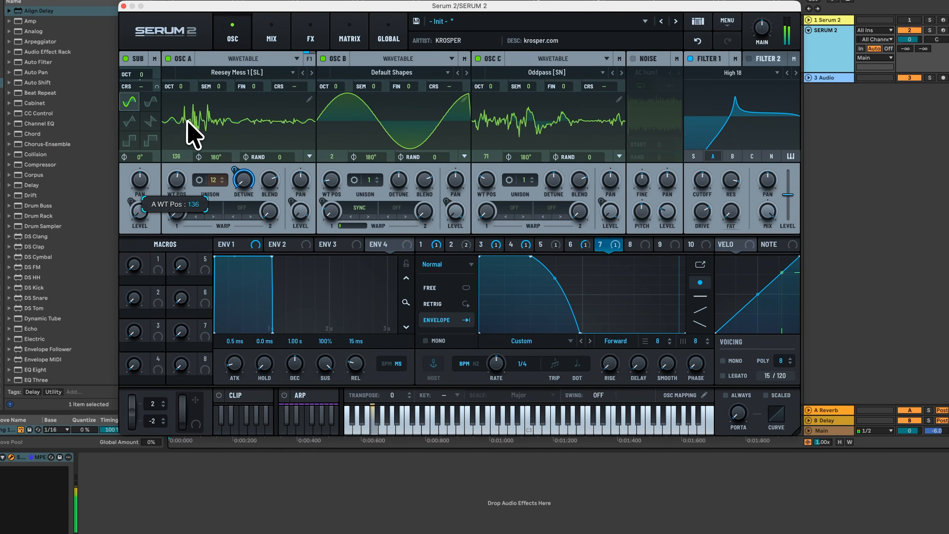
left_click_drag(185, 131, 183, 151)
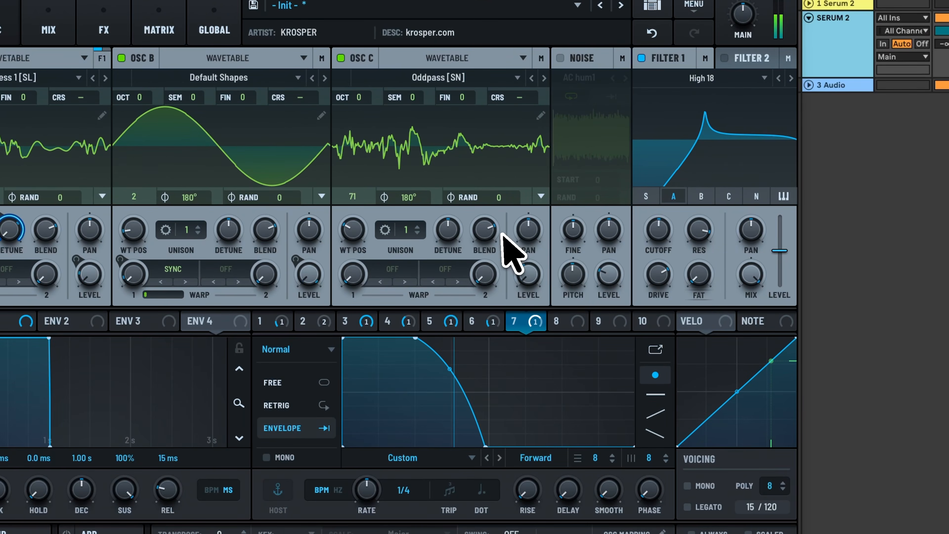
mouse_move(662, 234)
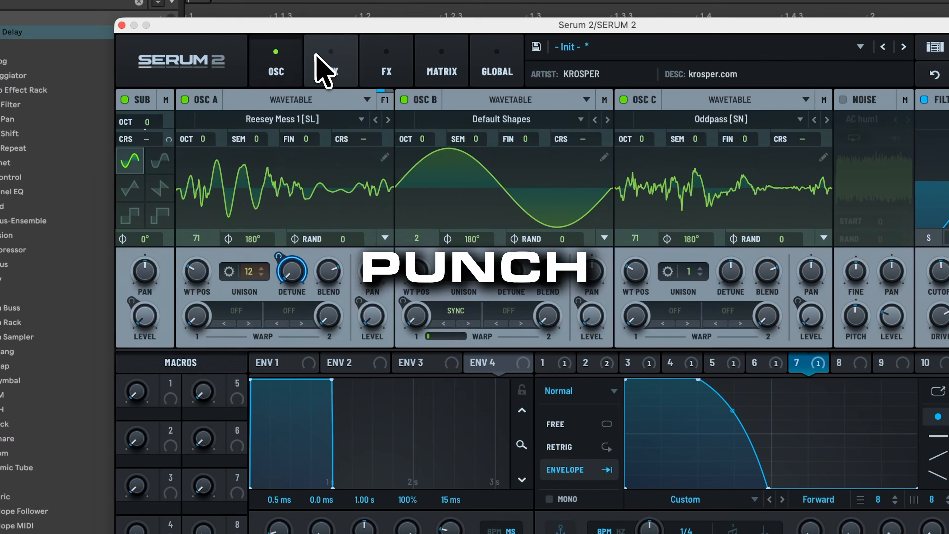
- Add a second Tube distortion module to the main FX rack
left_click(338, 60)
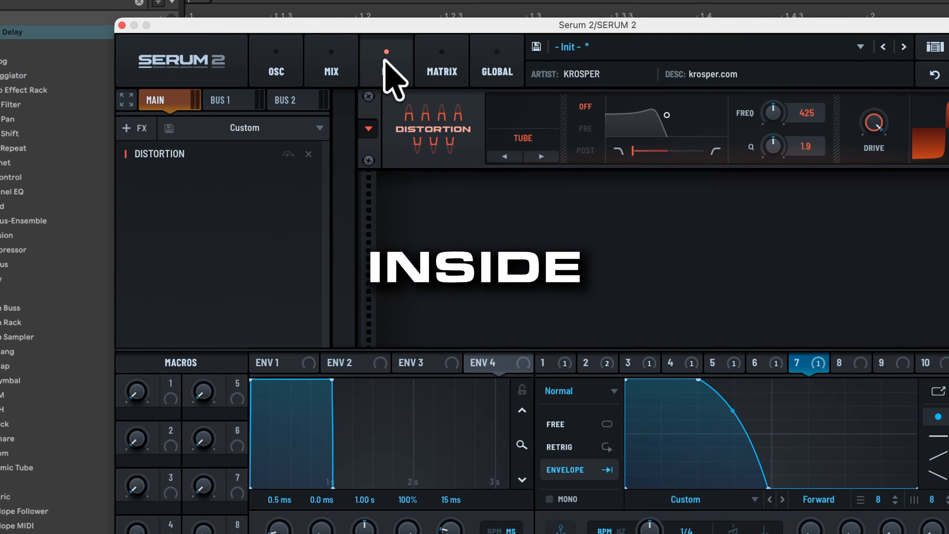
left_click(139, 129)
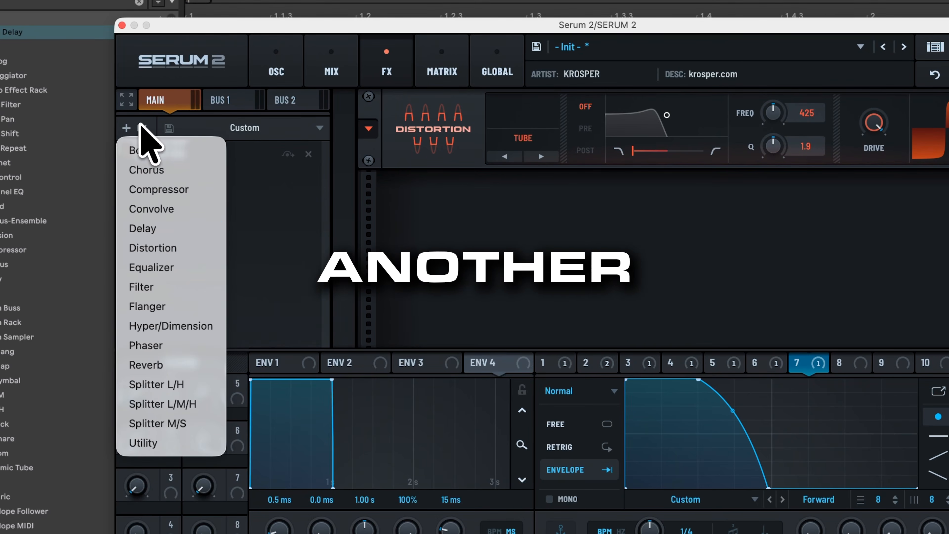
left_click(169, 251)
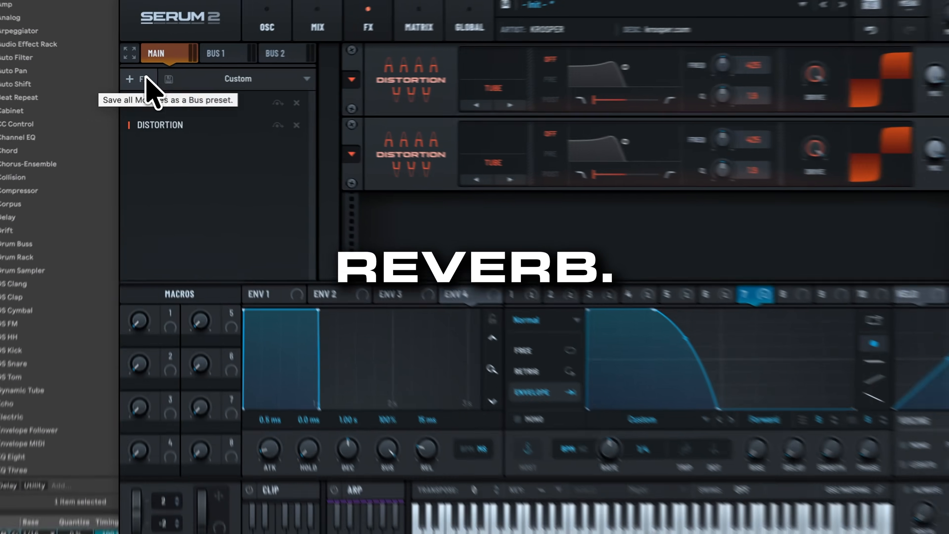
- Add a Reverb after the distortions and route a rising LFO 8 ramp to its mix
left_click(134, 78)
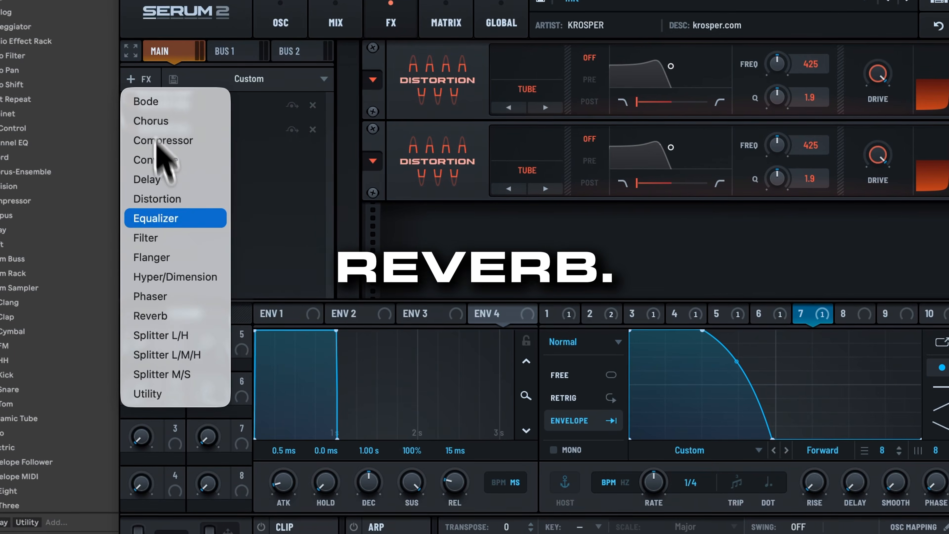
left_click(170, 316)
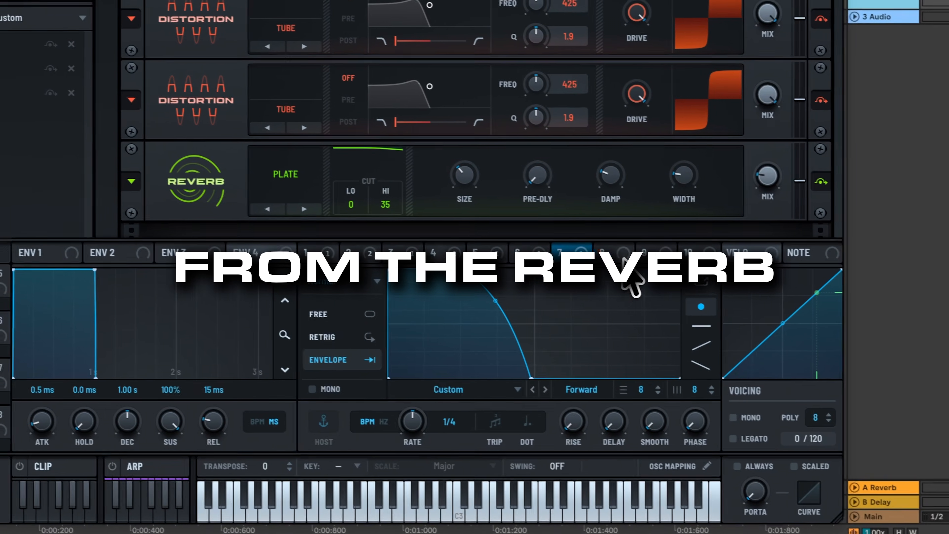
left_click_drag(531, 269, 750, 244)
double_click(508, 329)
left_click_drag(509, 329, 473, 386)
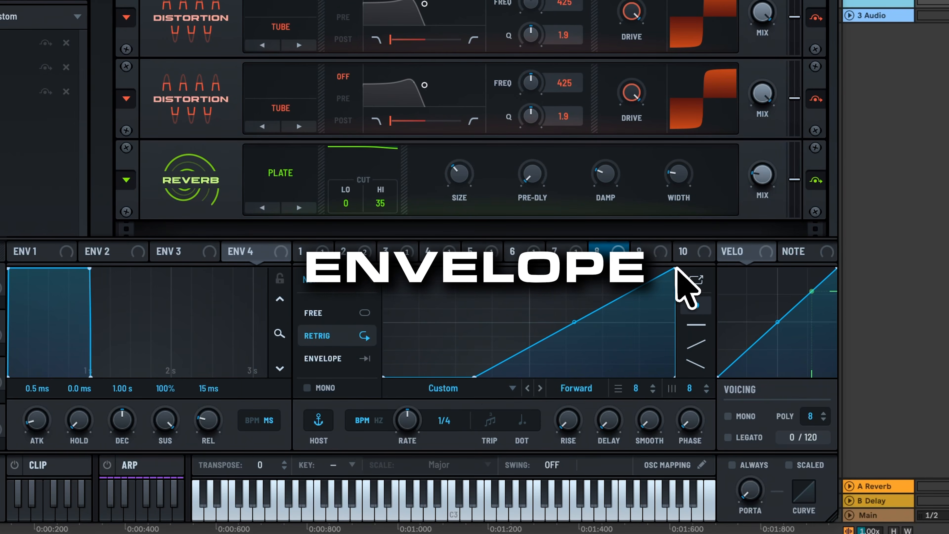
left_click_drag(675, 272, 764, 179)
left_click(301, 208)
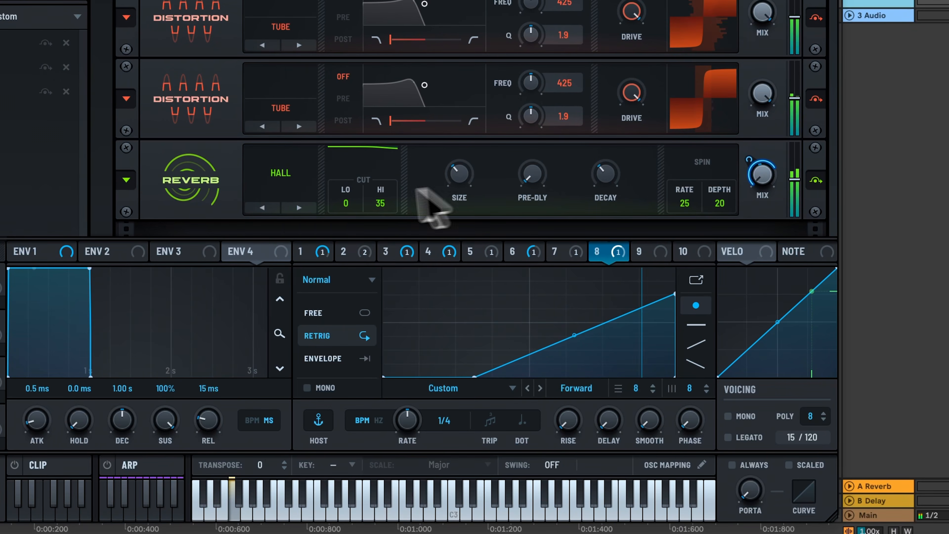
- Raise the reverb's low cut to 41 and refine the LFO 8 ramp's start and end
left_click_drag(350, 200, 362, 124)
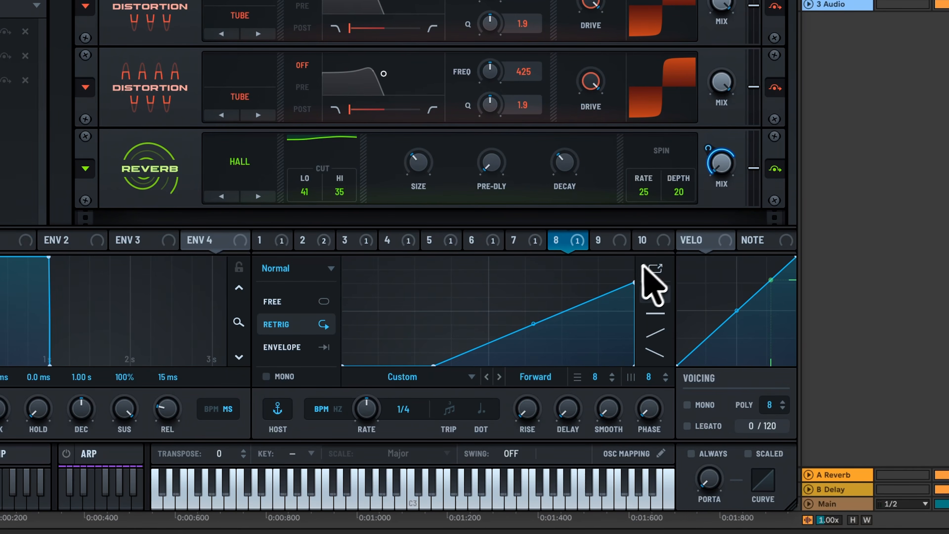
left_click_drag(633, 279, 672, 274)
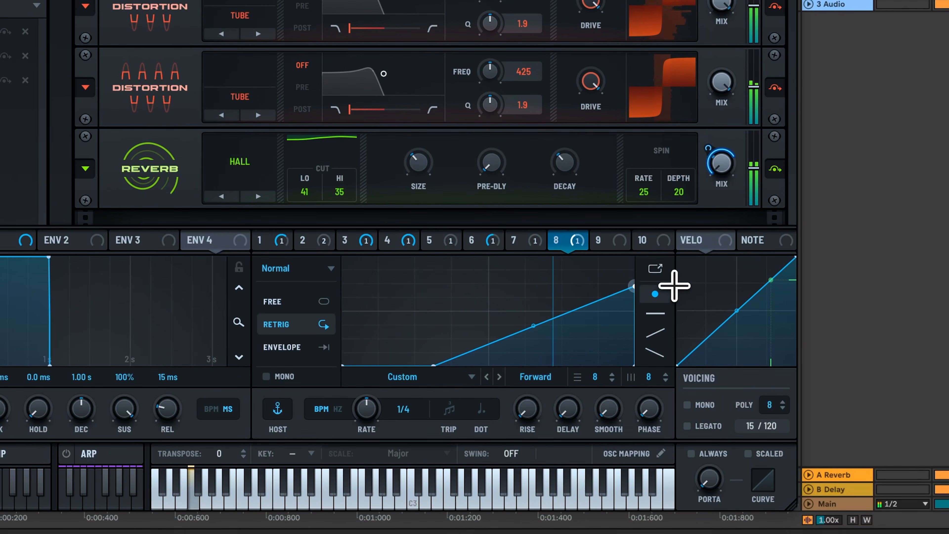
left_click_drag(434, 365, 445, 365)
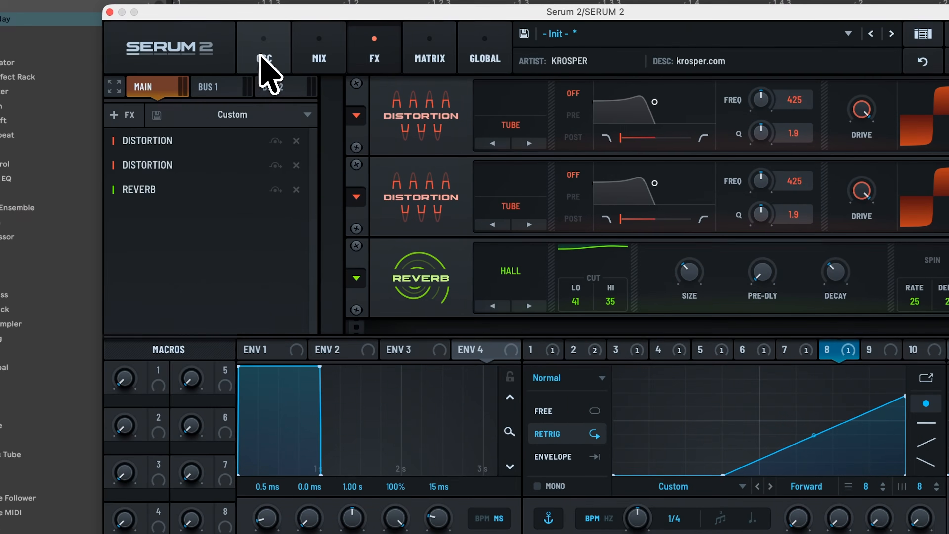
- Readjust oscillator A's wavetable position on the OSC page, then return to the FX rack
left_click(261, 57)
mouse_move(191, 245)
left_mouse_down()
mouse_move(202, 193)
mouse_move(197, 234)
left_mouse_up()
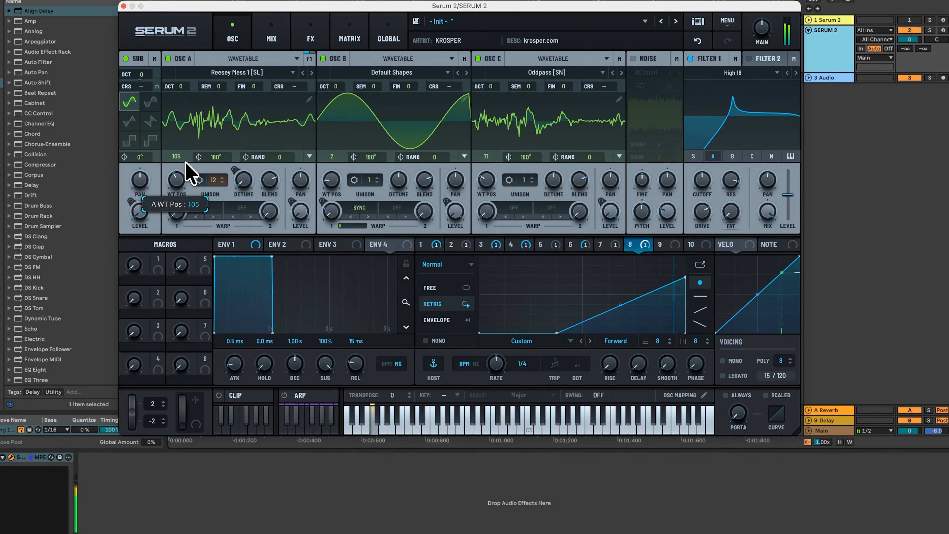
left_click_drag(186, 162, 180, 212)
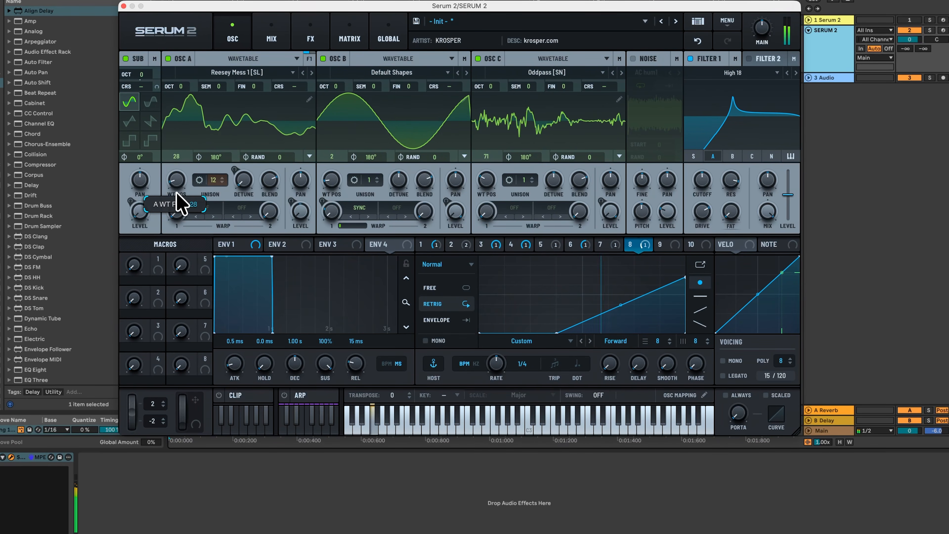
left_click_drag(181, 189, 182, 165)
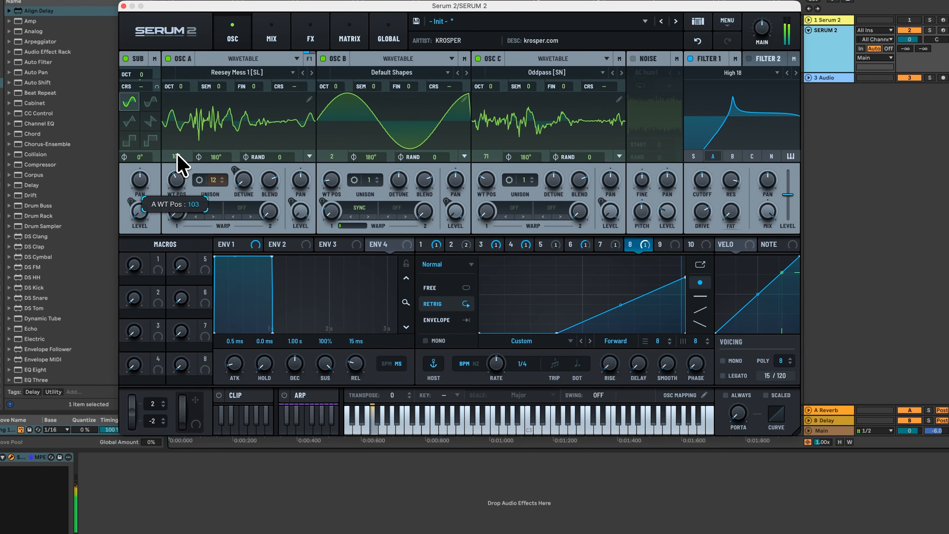
left_click_drag(181, 142, 189, 173)
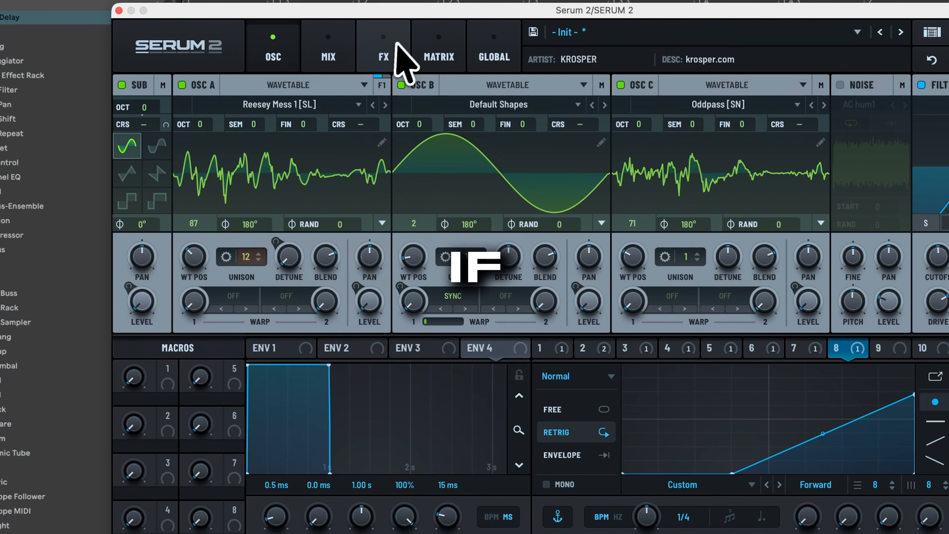
left_click(397, 43)
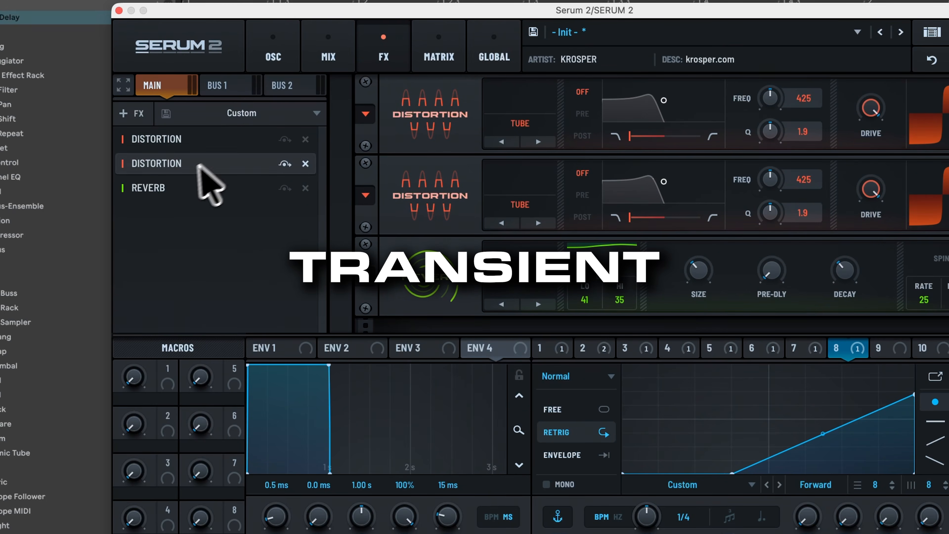
- Add a multiband compressor with -5.6 dB threshold, 4:1 below ratio and 3.1 dB low-band gain
left_click(136, 113)
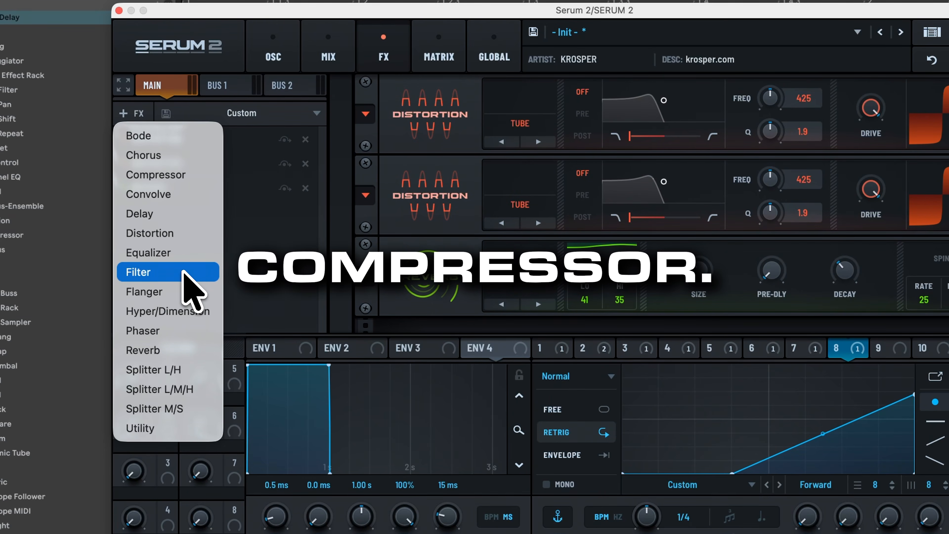
left_click(178, 176)
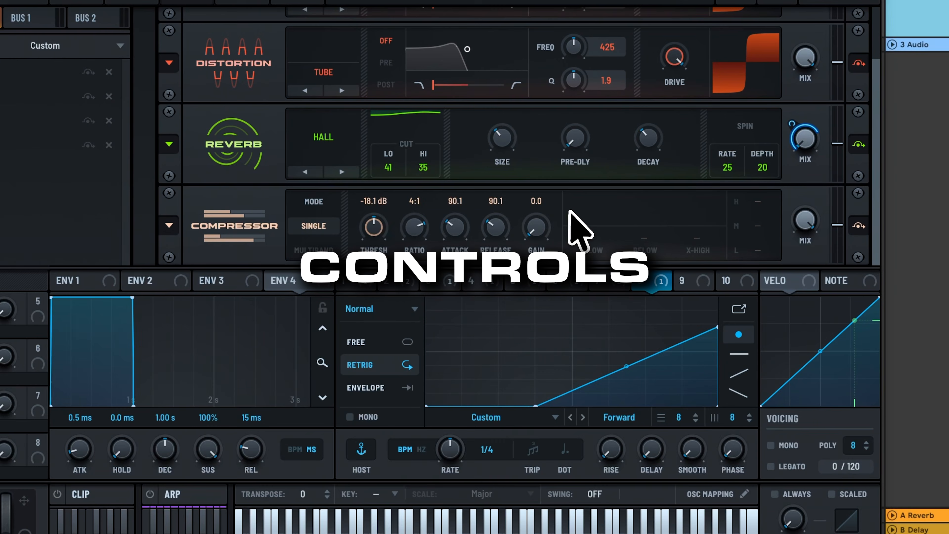
left_click(329, 250)
left_click_drag(369, 246, 375, 245)
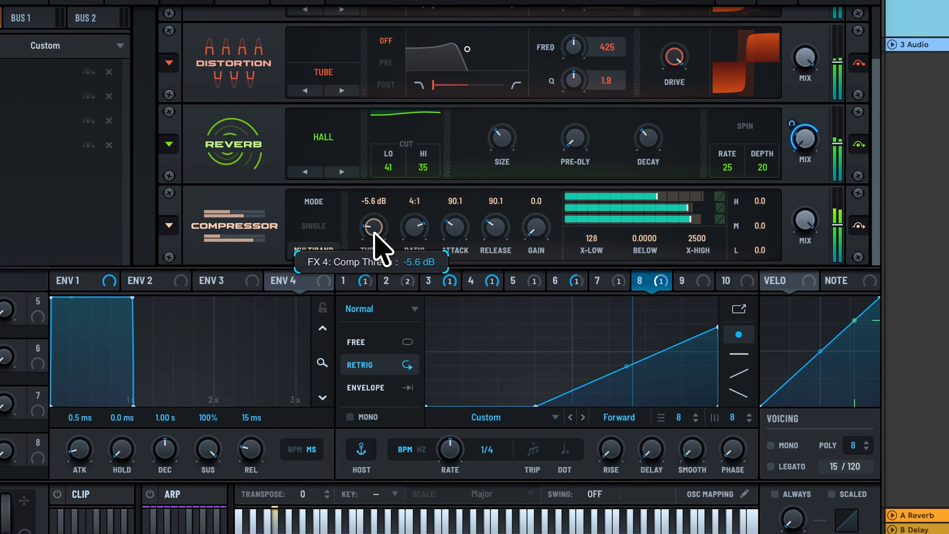
left_click_drag(754, 238, 759, 251)
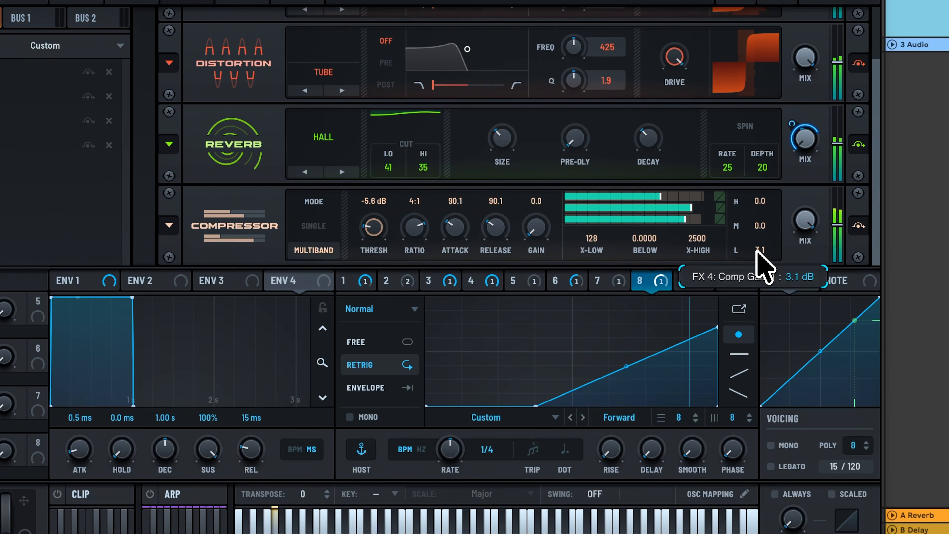
left_click_drag(641, 238, 642, 211)
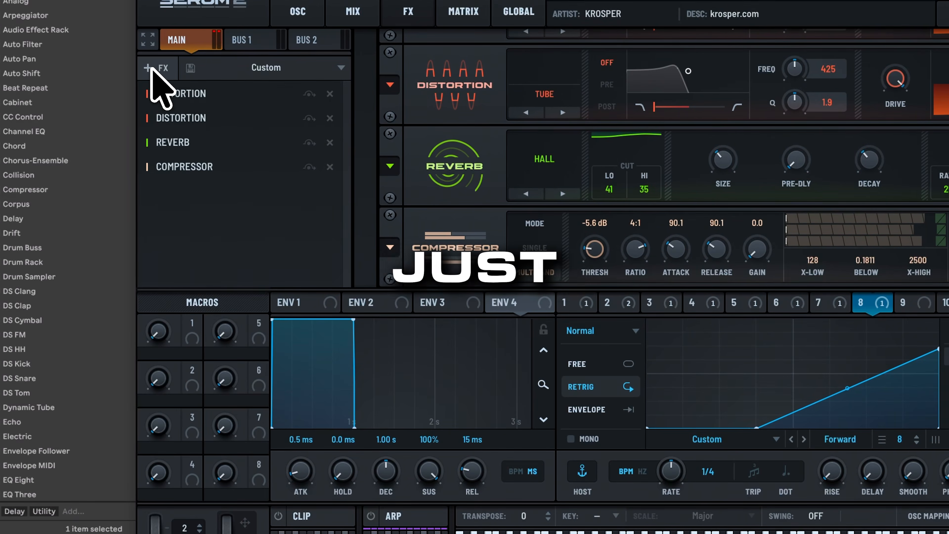
- Add an M/S splitter with an Equalizer on the side band, low cut at 800 Hz
left_click(152, 71)
left_click(206, 208)
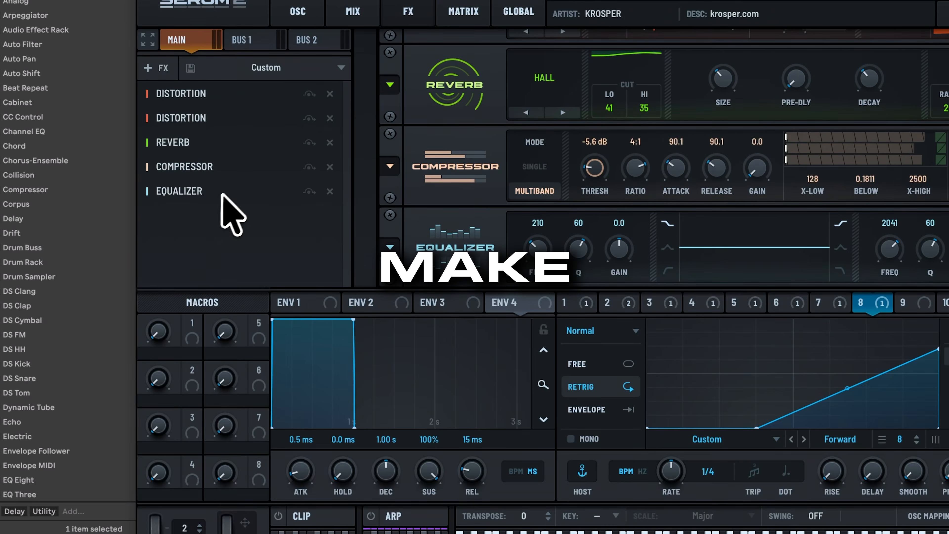
left_click(329, 191)
left_click(161, 69)
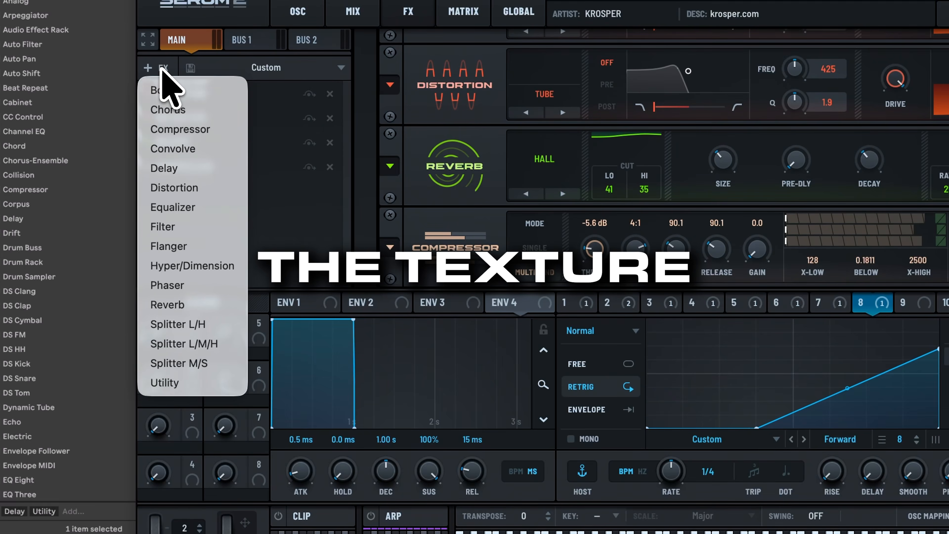
left_click(205, 363)
left_click(158, 248)
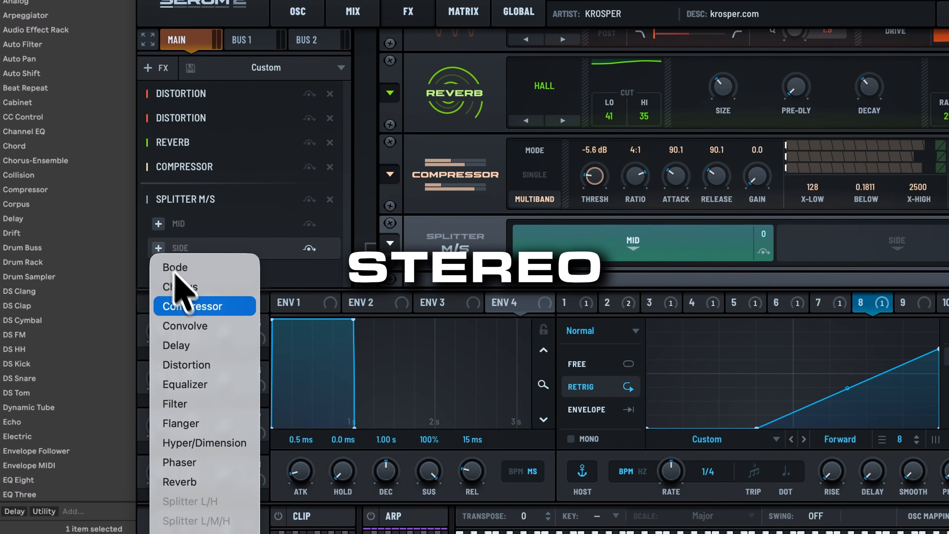
left_click(204, 385)
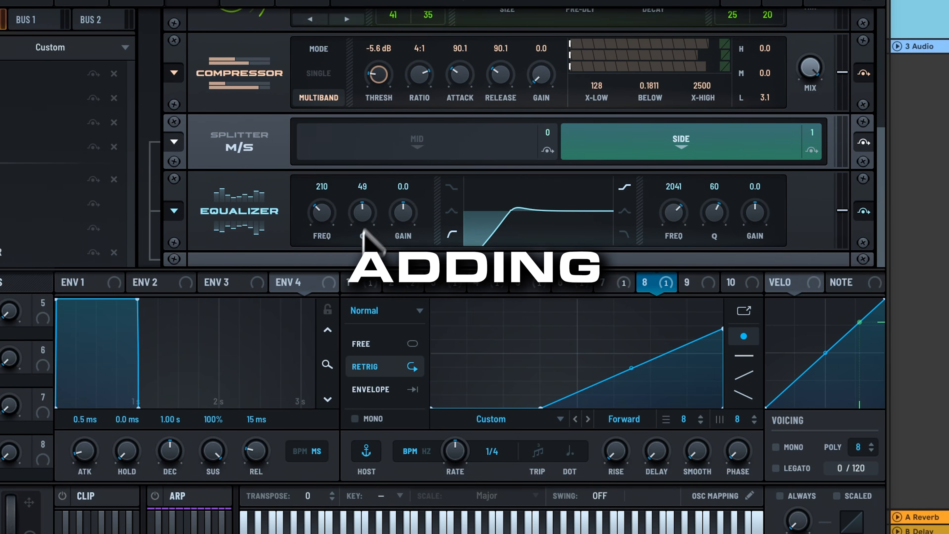
left_click_drag(324, 213, 328, 195)
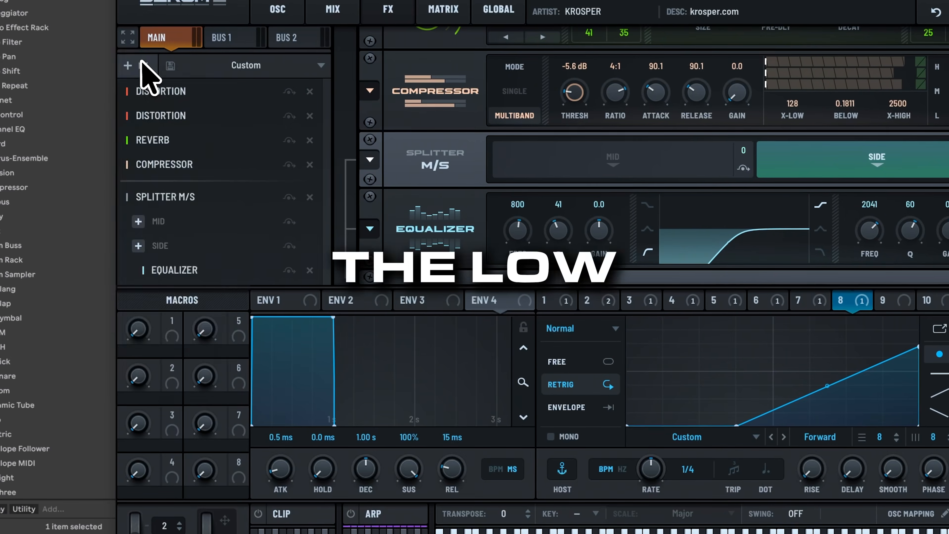
- Add a Utility with Mono Bass on, crossover around 166 Hz
left_click(143, 63)
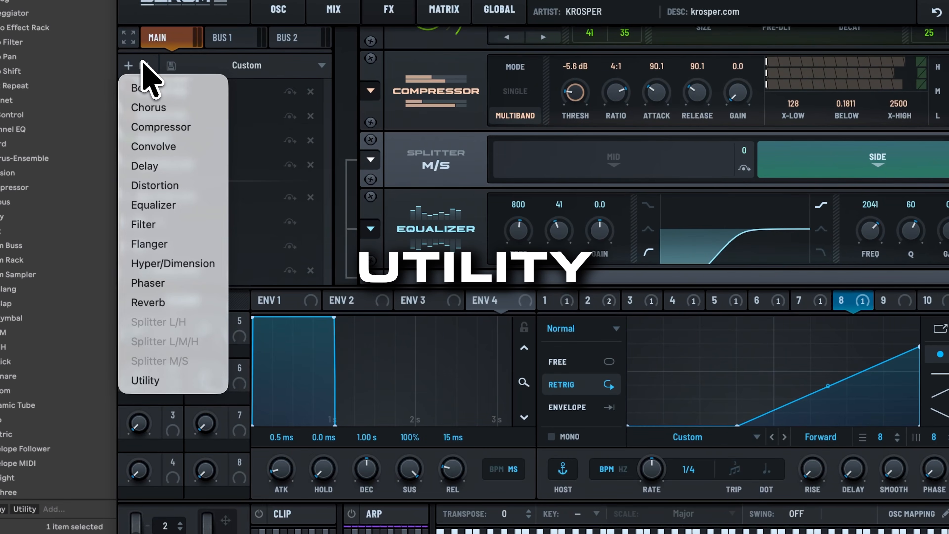
left_click(176, 380)
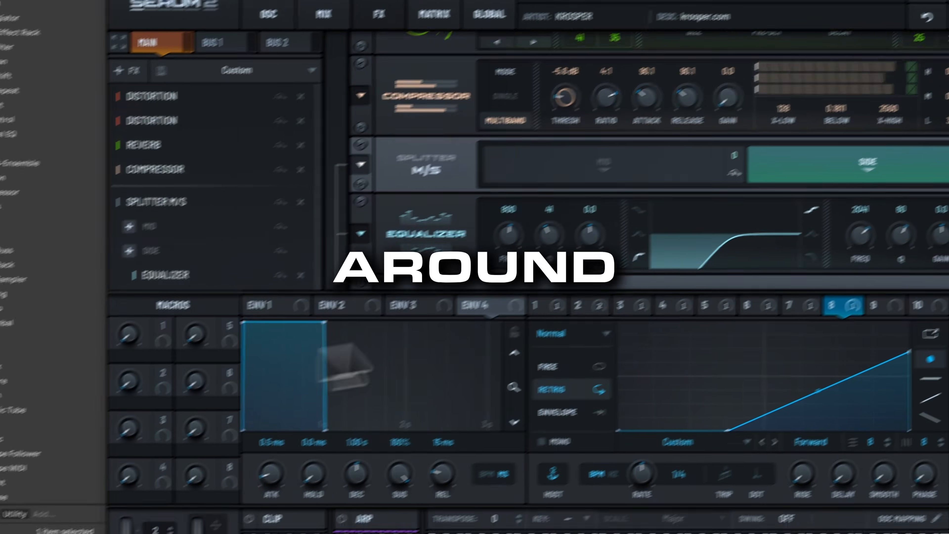
left_click(632, 296)
left_click_drag(671, 292, 677, 264)
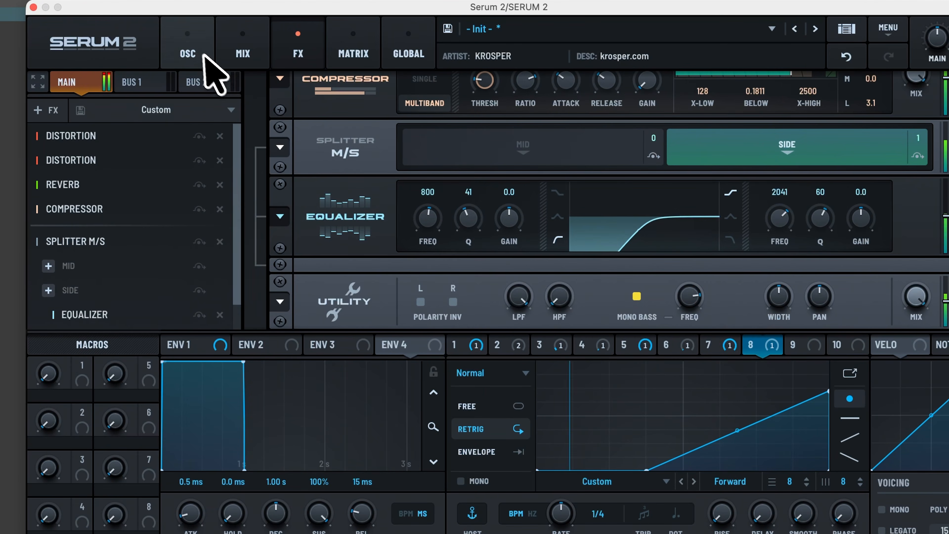
- Raise oscillator C's wavetable position to 93 and start stepping oscillator A through wavetables
left_click(205, 41)
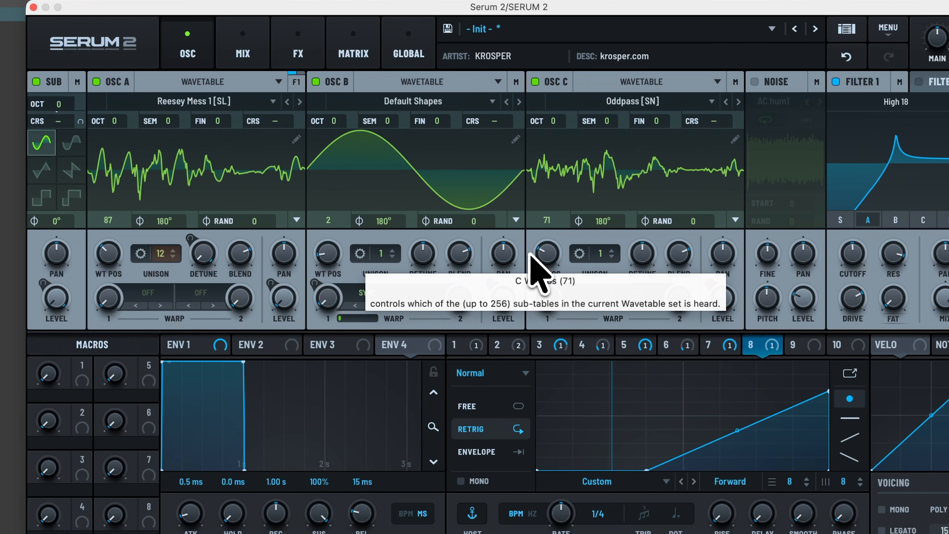
left_click_drag(537, 256, 556, 245)
left_click(300, 102)
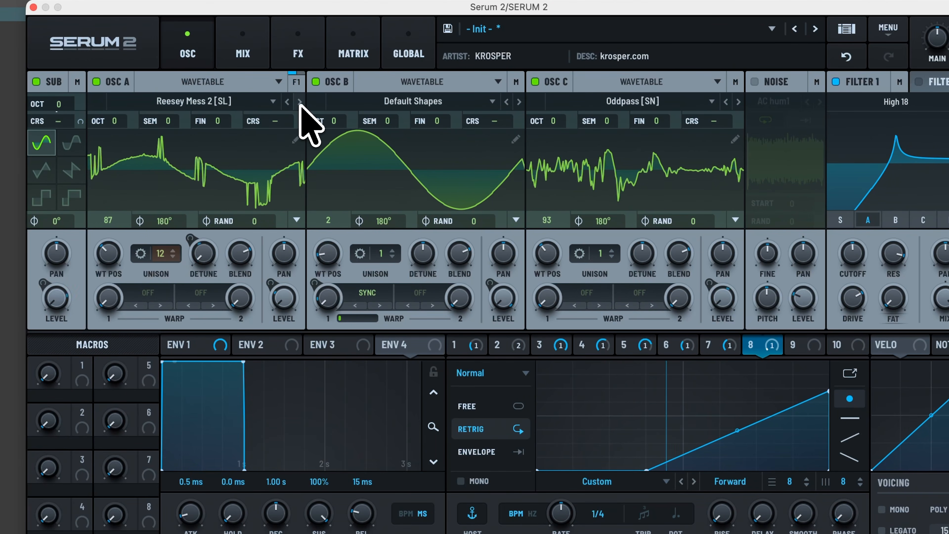
left_click(300, 102)
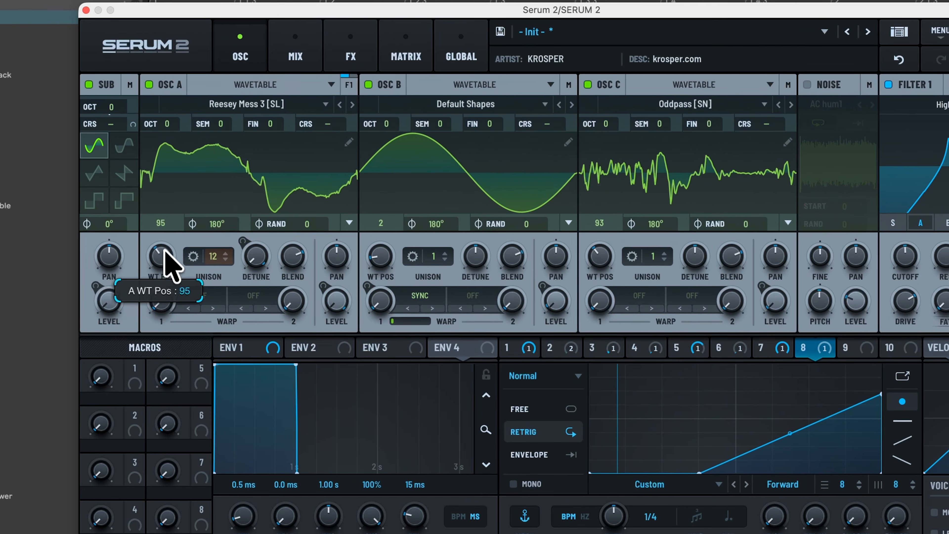
left_click_drag(108, 243, 126, 197)
left_click_drag(184, 215, 161, 256)
- Step oscillator A through seven more wavetables, nudging its wavetable position
left_click(353, 105)
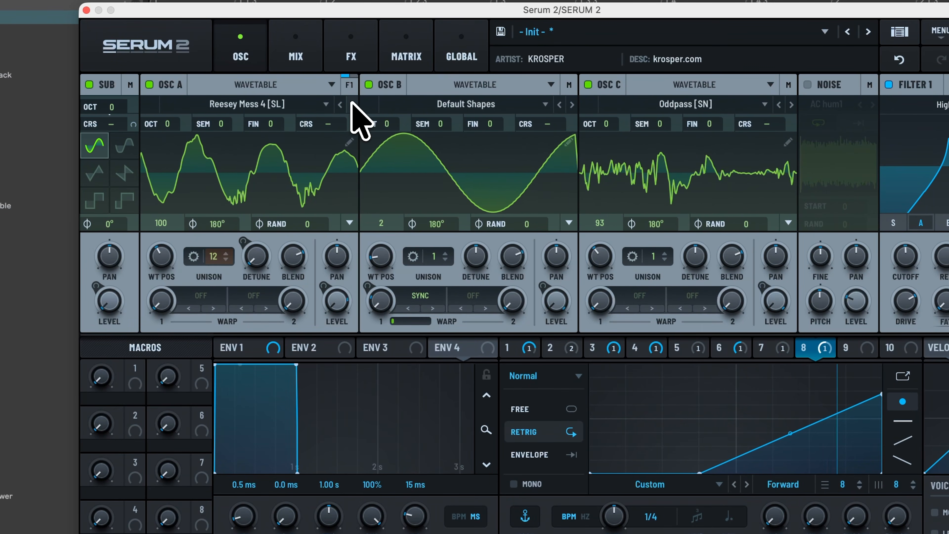
left_click(352, 103)
left_click(352, 104)
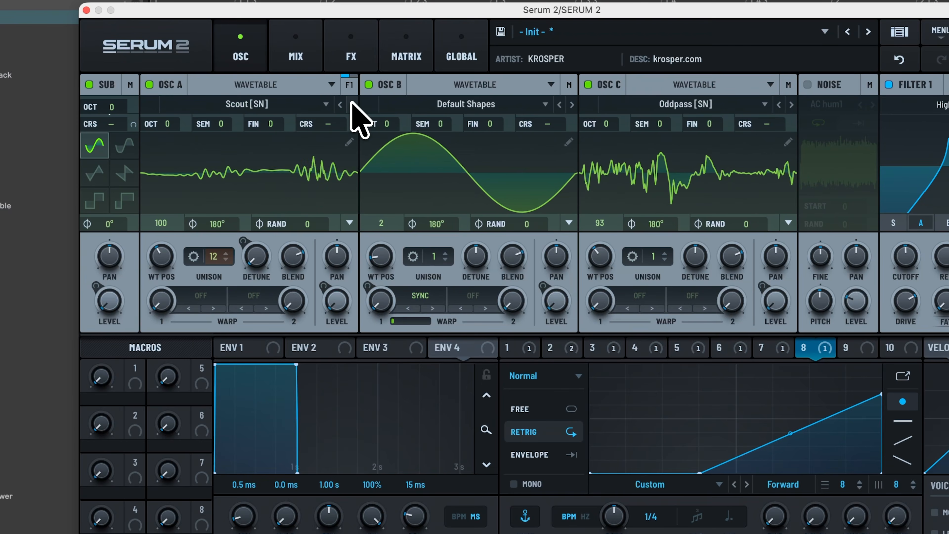
left_click(352, 104)
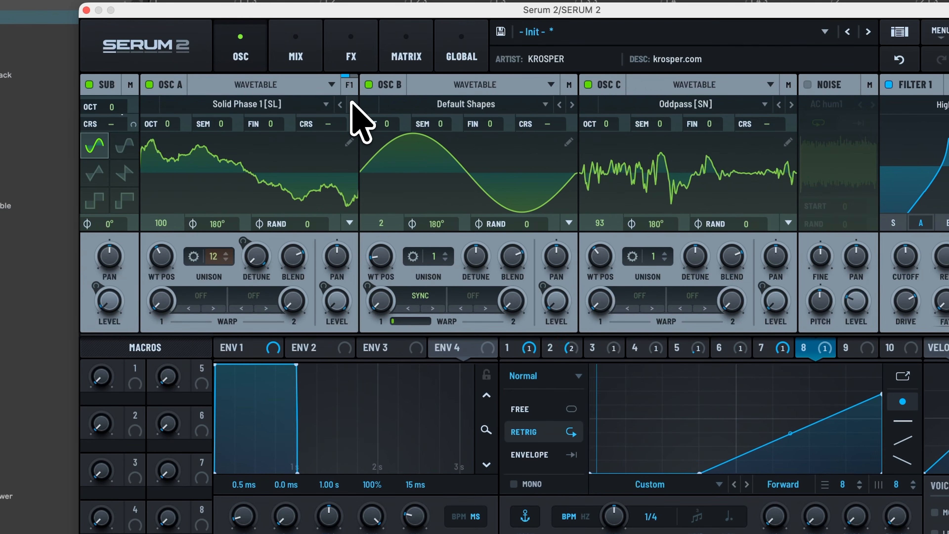
left_click(352, 104)
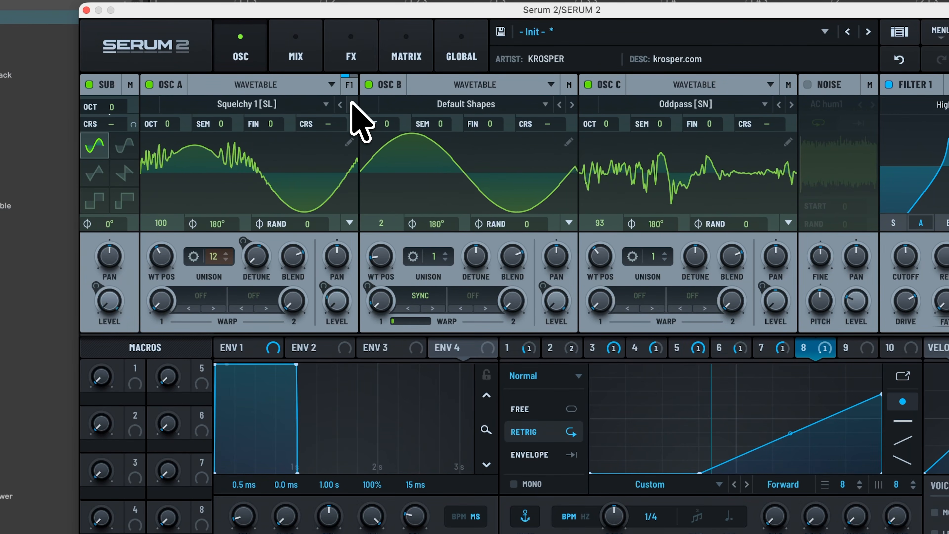
left_click(352, 104)
left_click(353, 104)
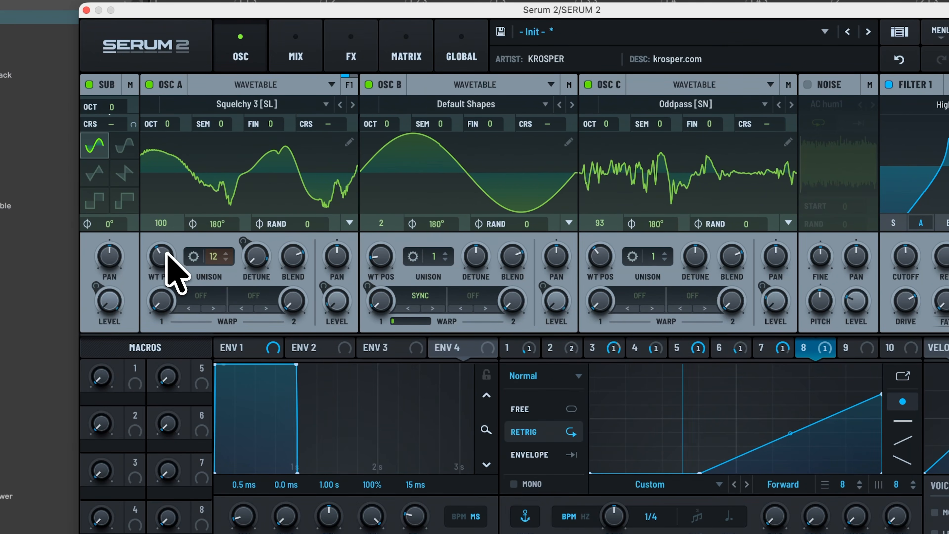
mouse_move(167, 253)
left_mouse_down()
mouse_move(170, 232)
mouse_move(159, 282)
mouse_move(162, 263)
left_mouse_up()
- Lower Filter 1 cutoff to 322 Hz and settle oscillator A on Squelchy FM 1 [SL] at position 83
left_click_drag(904, 259, 905, 250)
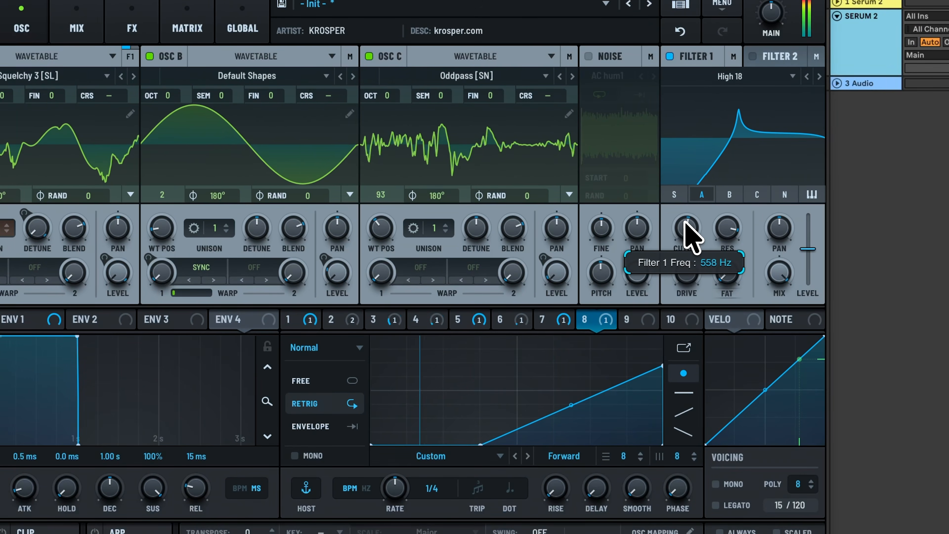
left_click_drag(685, 221, 687, 231)
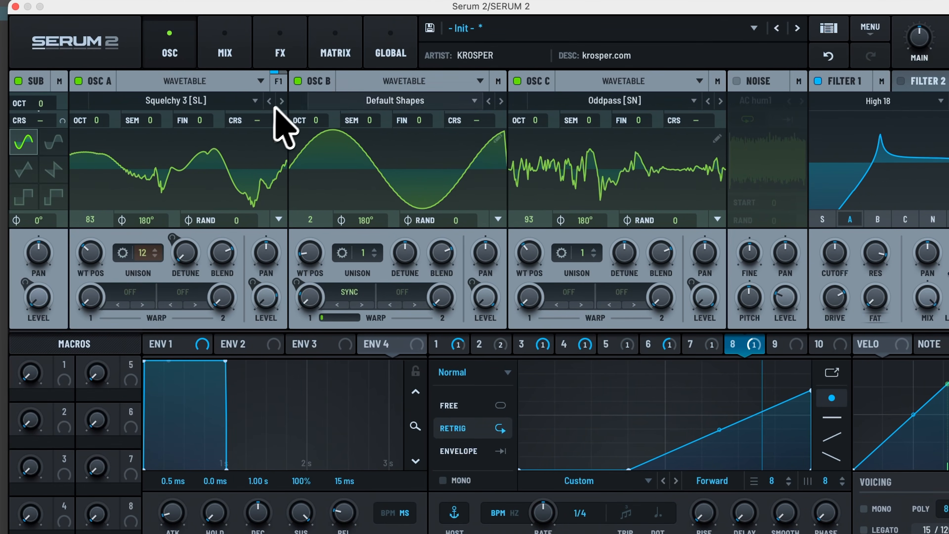
left_click(277, 100)
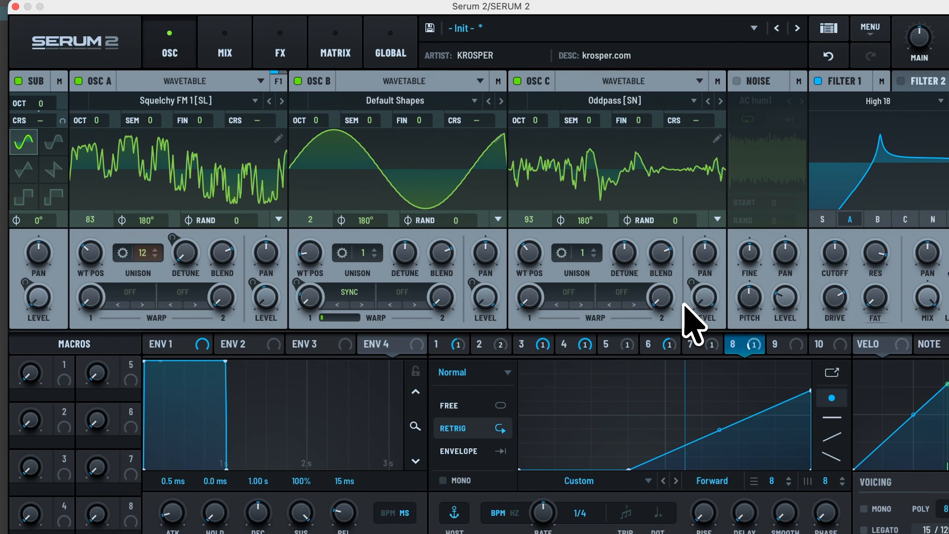
left_click(295, 56)
scroll(288, 240, "down", 2)
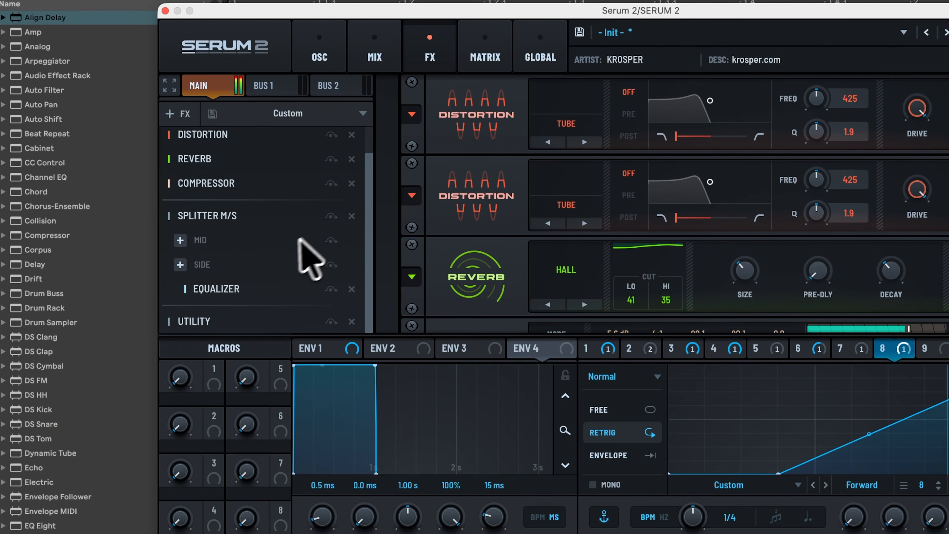
- Load the Oddpass [SN] wavetable into oscillator A on the oscillator page
scroll(288, 265, "up", 1)
left_click(318, 53)
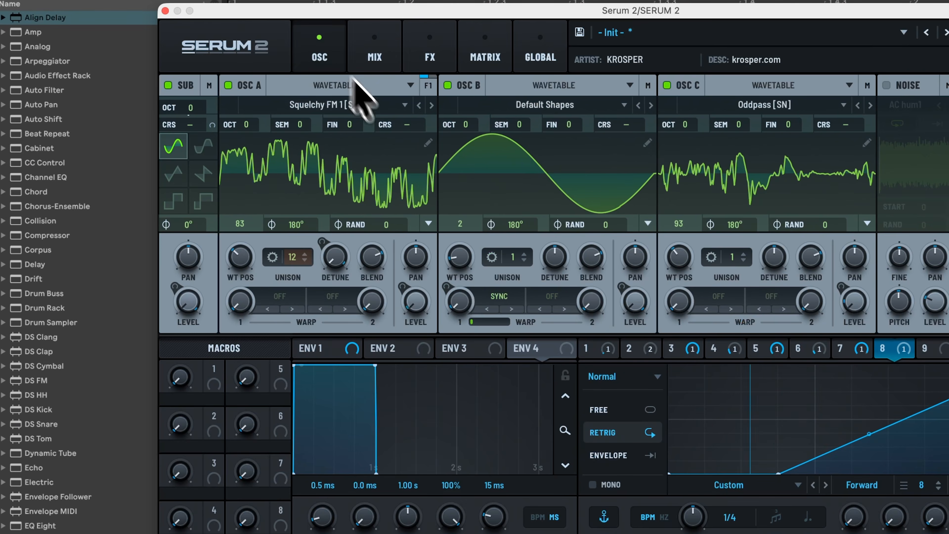
left_click(431, 105)
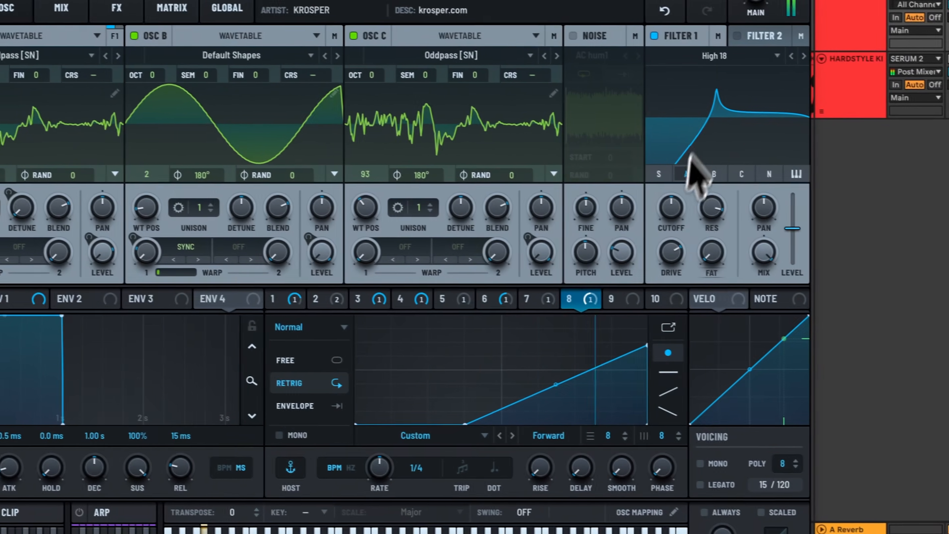
- Raise filter 1's cutoff, max its resonance at 100 %, add drive, then nudge cutoff slightly higher
mouse_move(676, 222)
mouse_move(665, 190)
left_mouse_down()
mouse_move(672, 171)
mouse_move(664, 204)
left_mouse_up()
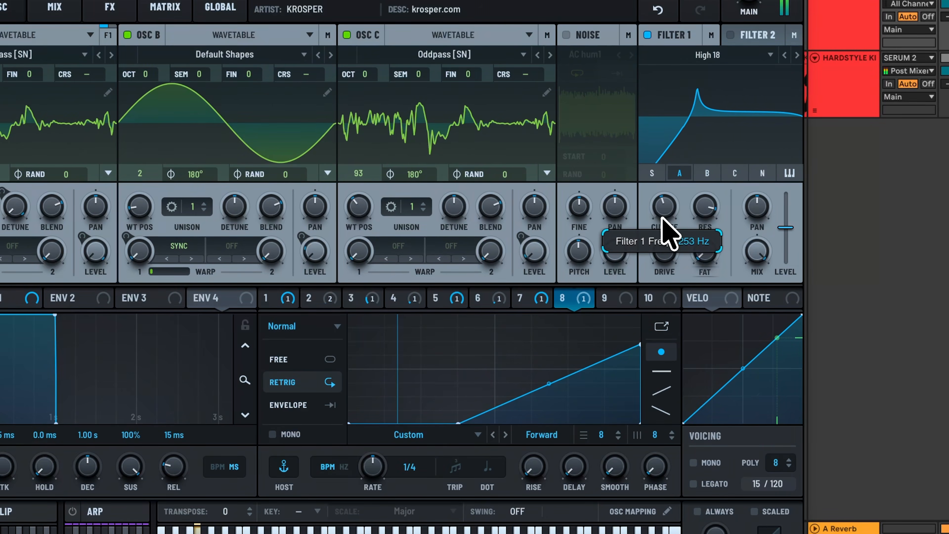
left_click_drag(699, 212, 675, 190)
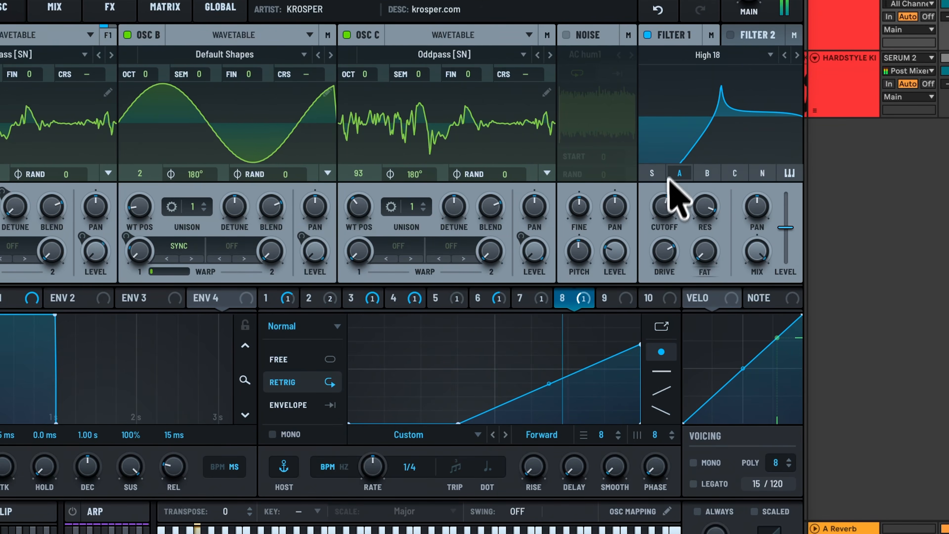
left_click_drag(667, 251, 668, 202)
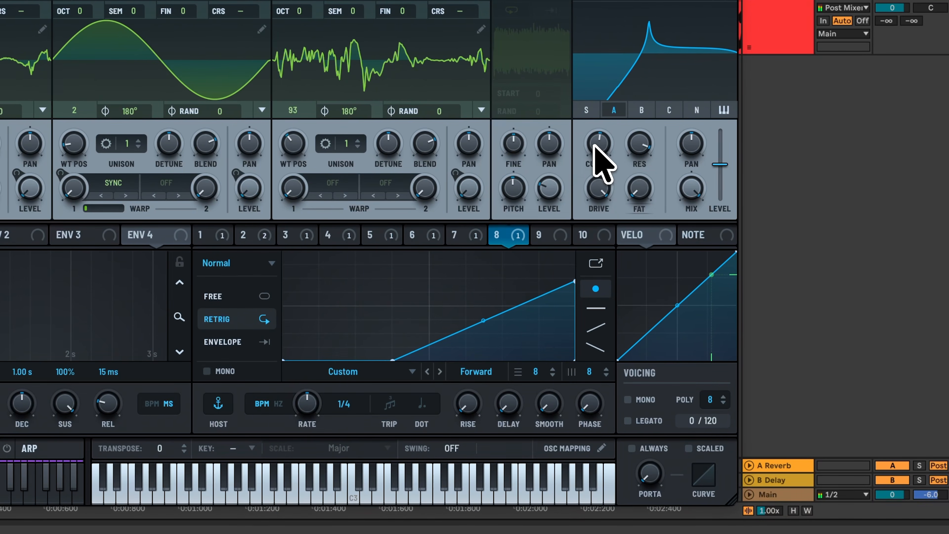
left_click_drag(595, 150, 595, 143)
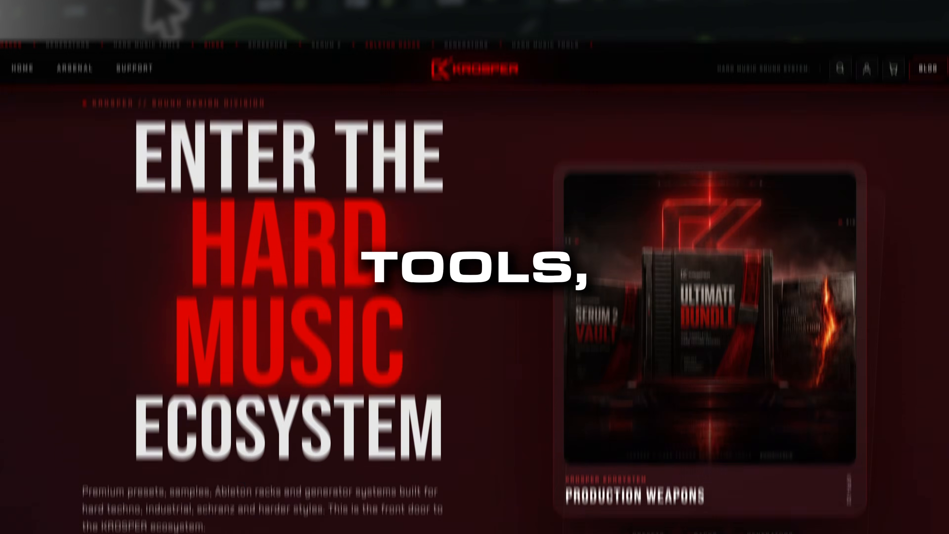
- Scroll the Krosper store page down past the hard techno product cards to 'Build harder'
scroll(475, 261, "down", 15)
scroll(474, 261, "down", 20)
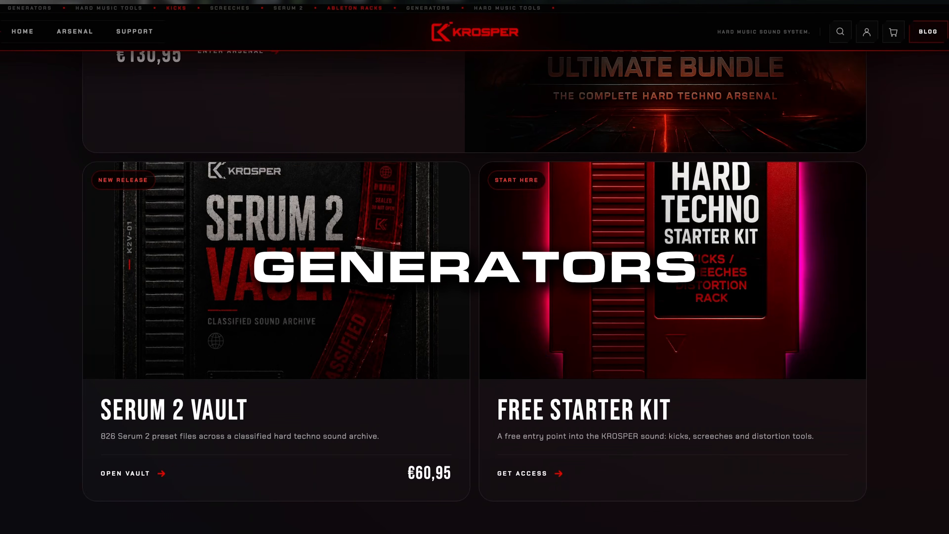
scroll(475, 261, "down", 20)
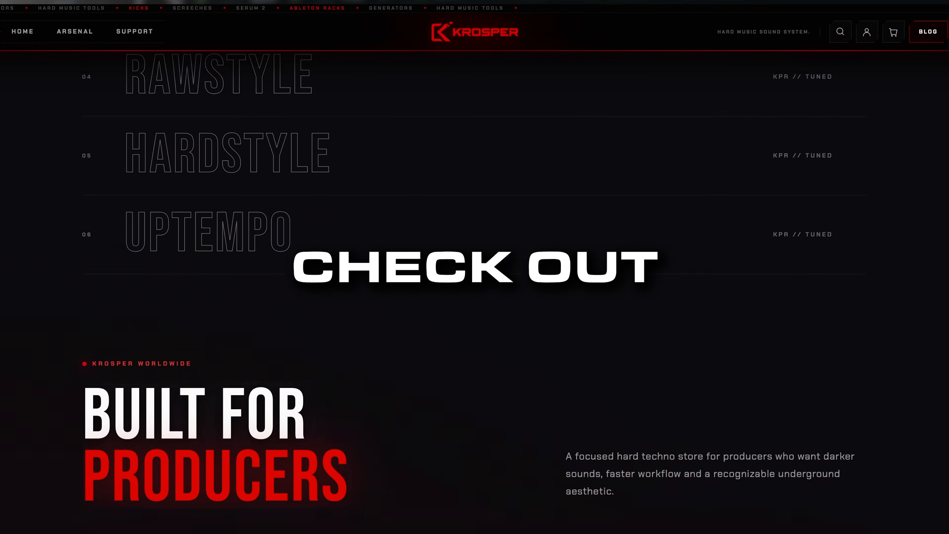
scroll(475, 261, "down", 20)
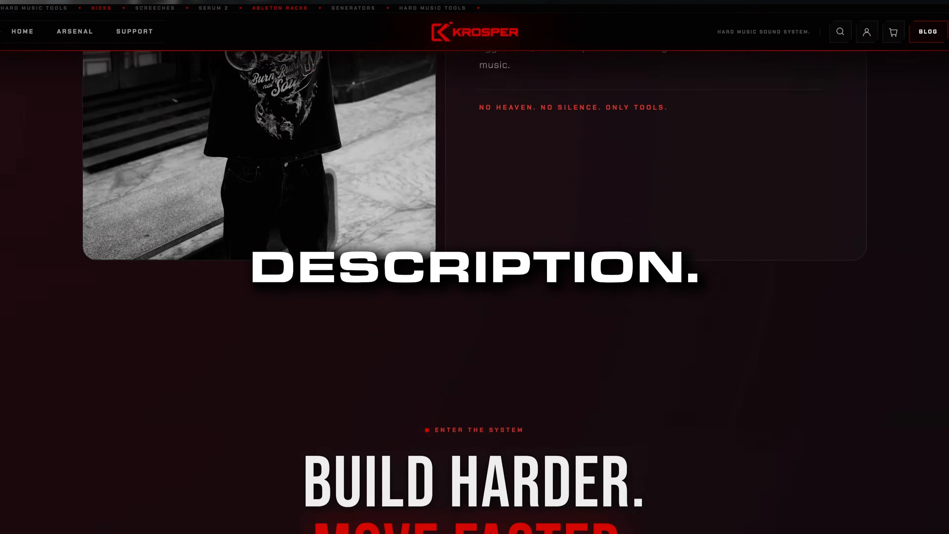